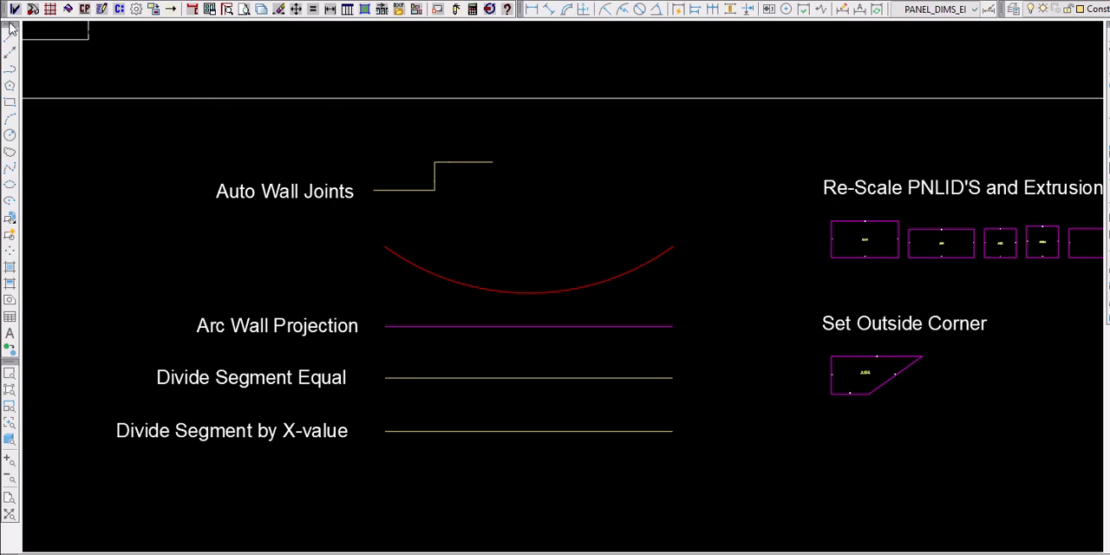
- Generate the wall joints along the stepped Auto Wall Joints polyline as a Plan view
{"action": "scroll", "coordinate": [375, 162], "scroll_direction": "up", "scroll_amount": 5}
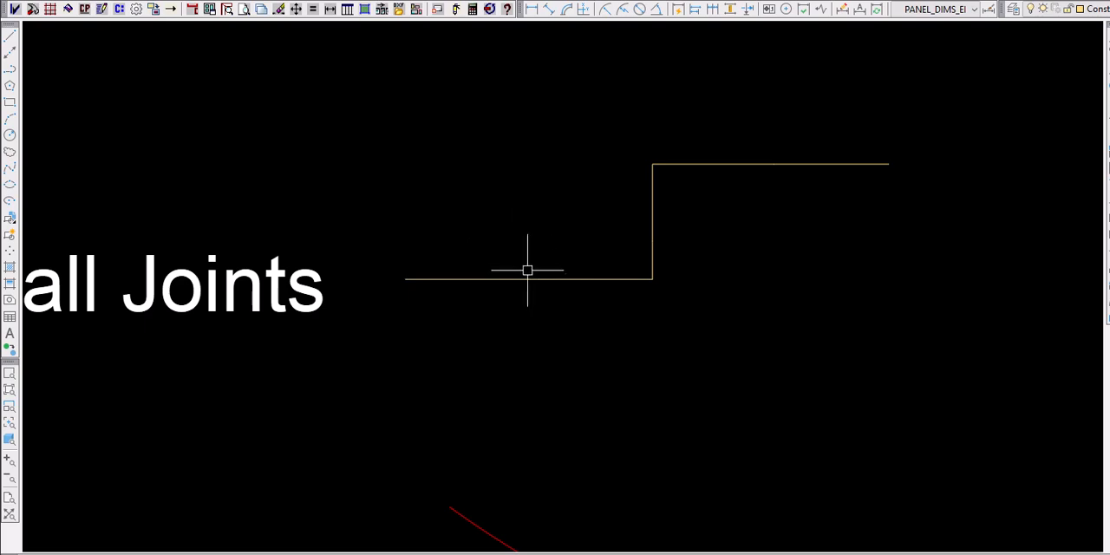
{"action": "left_click", "coordinate": [529, 278]}
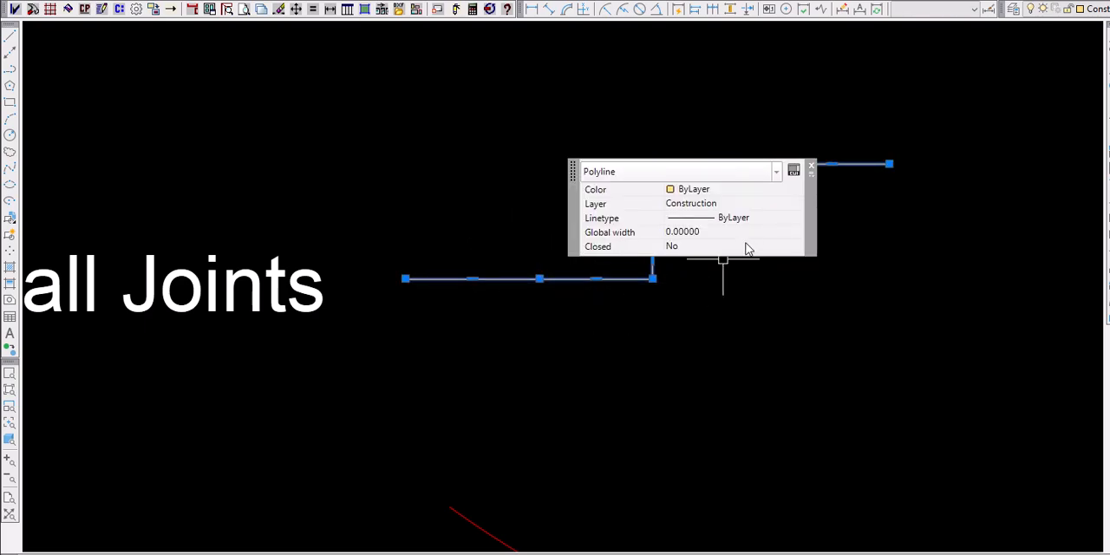
{"action": "left_click", "coordinate": [811, 170]}
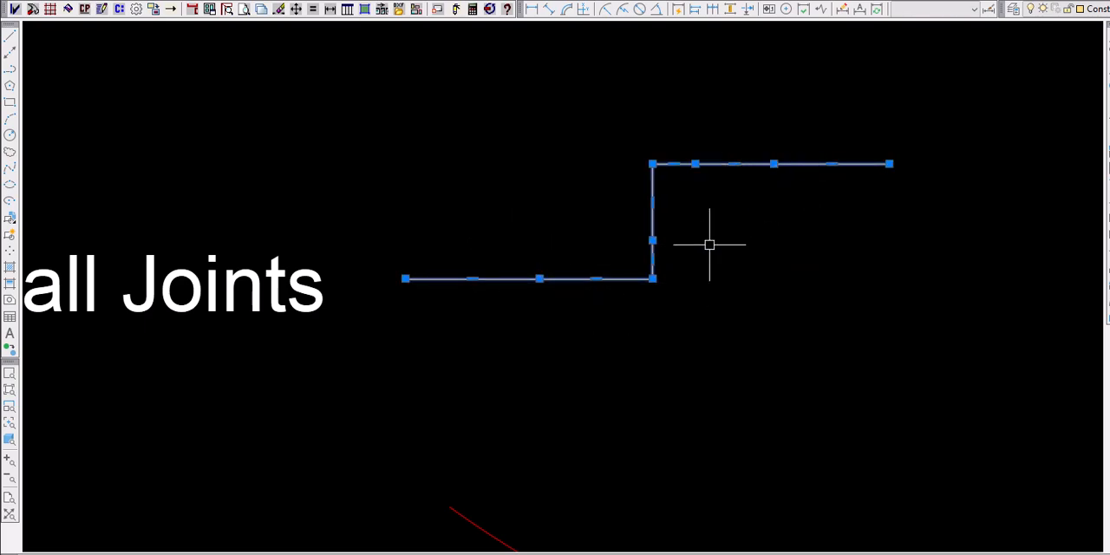
{"action": "key", "text": "Escape"}
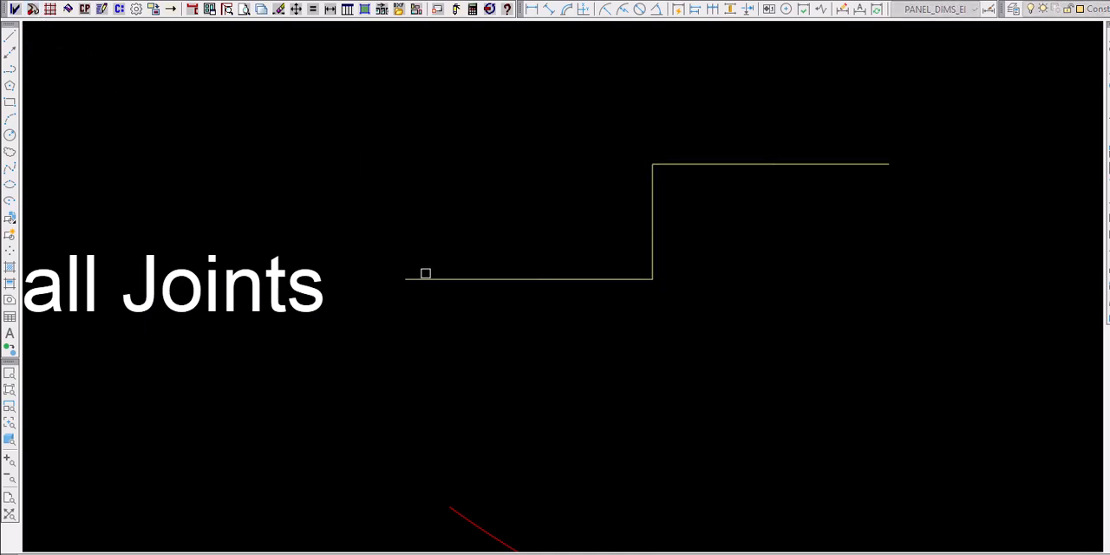
{"action": "right_click", "coordinate": [493, 279]}
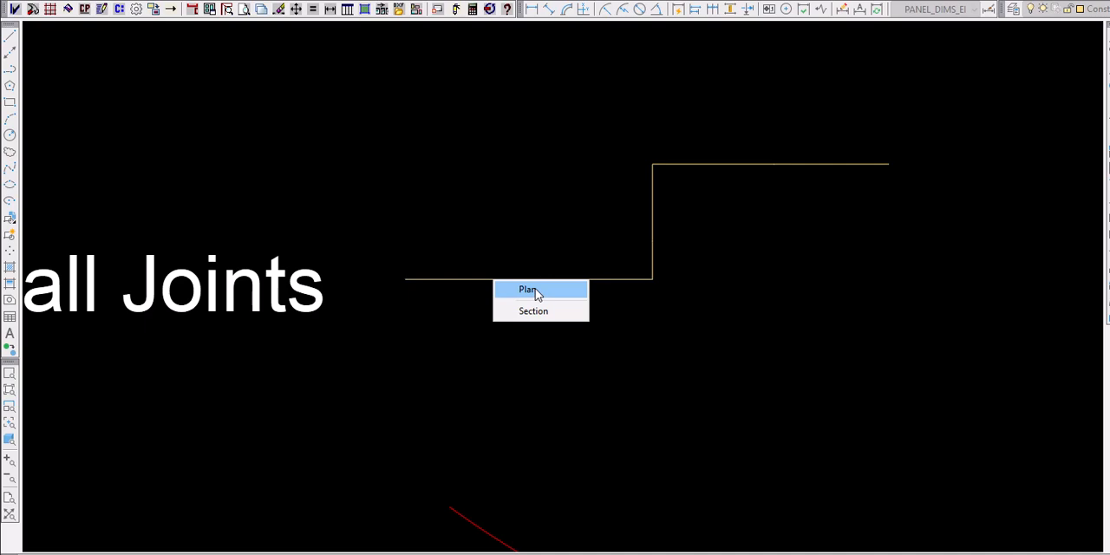
{"action": "left_click", "coordinate": [534, 289]}
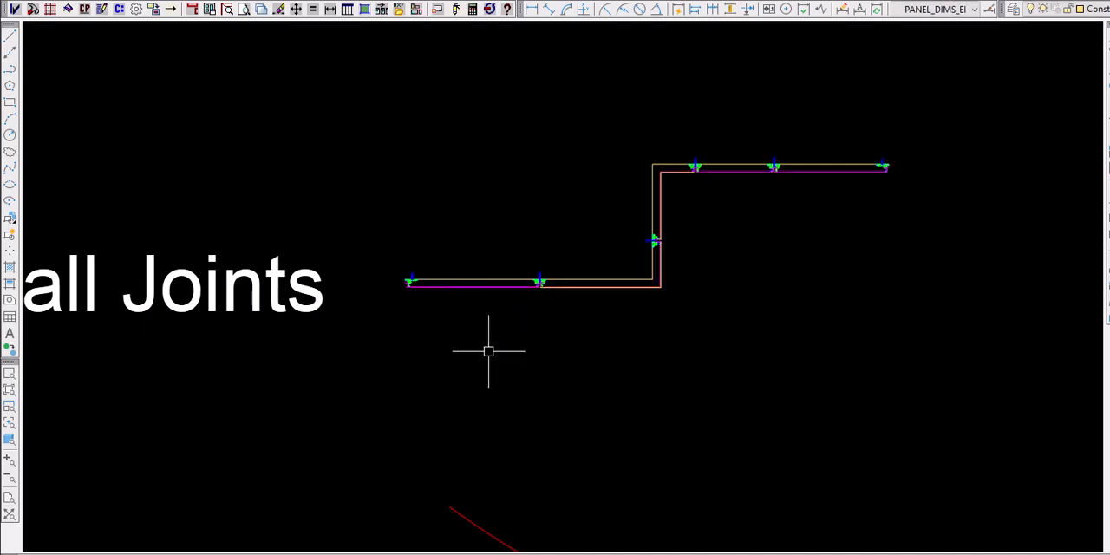
- Examine the joint details at the vertices and corners of the stepped wall
{"action": "scroll", "coordinate": [546, 280], "scroll_direction": "up", "scroll_amount": 8}
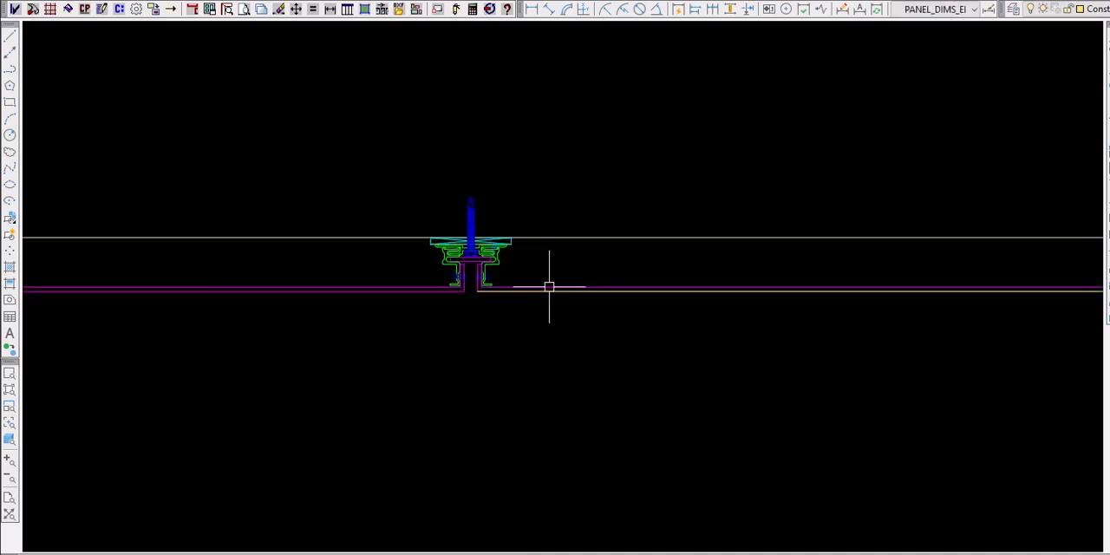
{"action": "scroll", "coordinate": [459, 270], "scroll_direction": "down", "scroll_amount": 2}
{"action": "scroll", "coordinate": [483, 310], "scroll_direction": "down", "scroll_amount": 5}
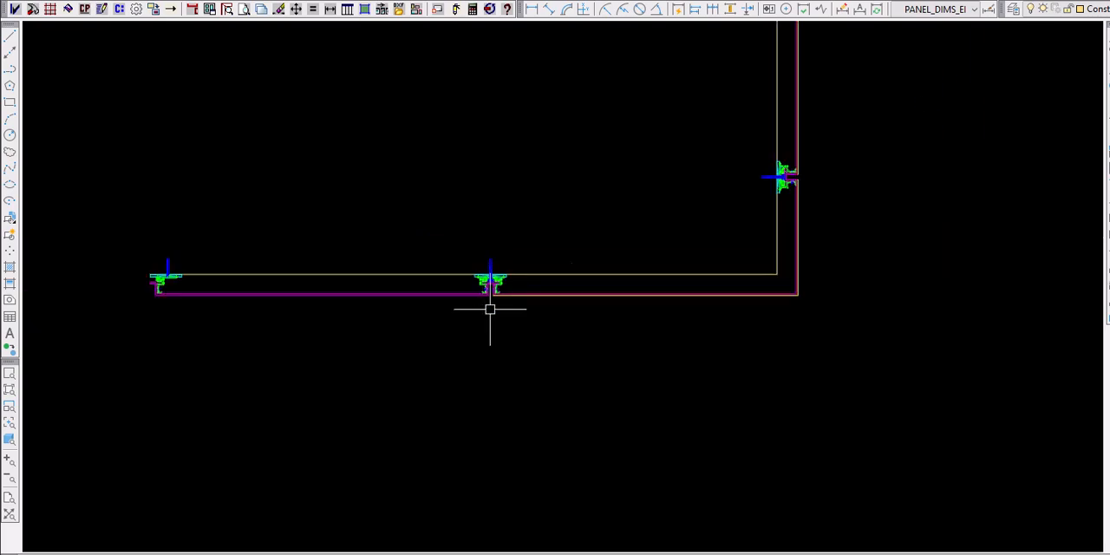
{"action": "scroll", "coordinate": [815, 177], "scroll_direction": "up", "scroll_amount": 4}
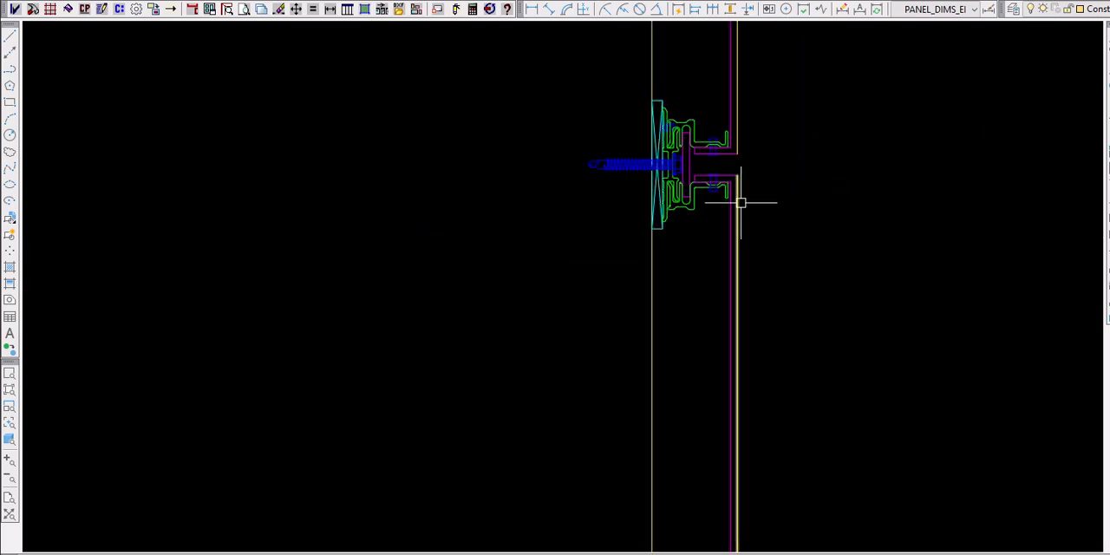
{"action": "scroll", "coordinate": [744, 229], "scroll_direction": "down", "scroll_amount": 6}
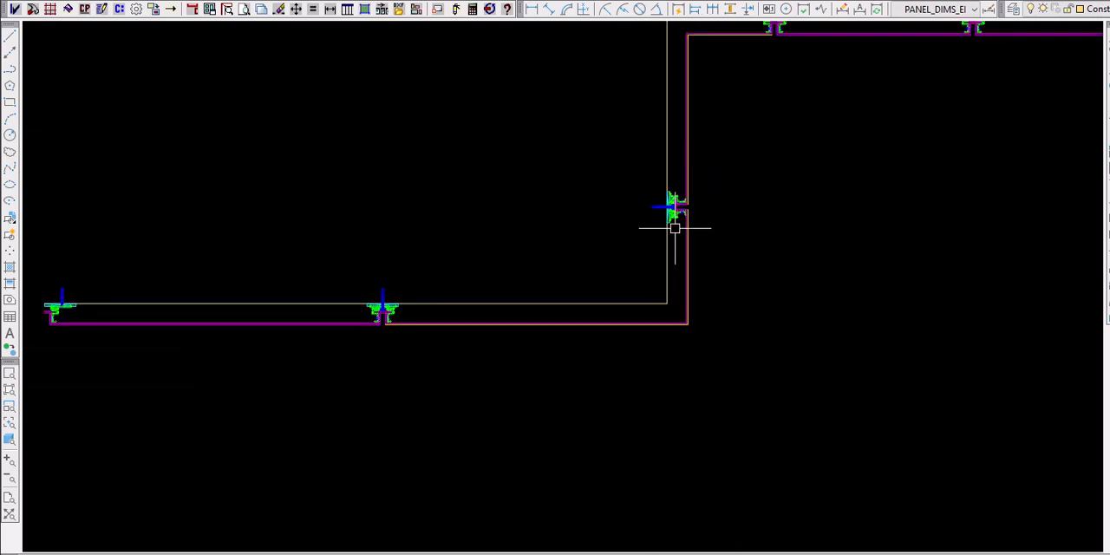
{"action": "scroll", "coordinate": [703, 220], "scroll_direction": "down", "scroll_amount": 4}
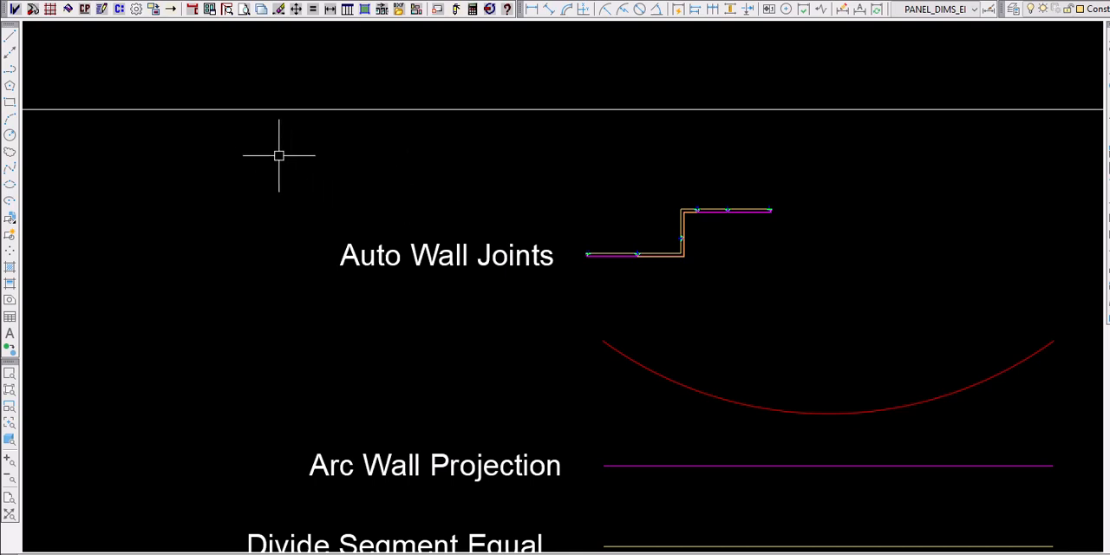
{"action": "scroll", "coordinate": [270, 152], "scroll_direction": "down", "scroll_amount": 2}
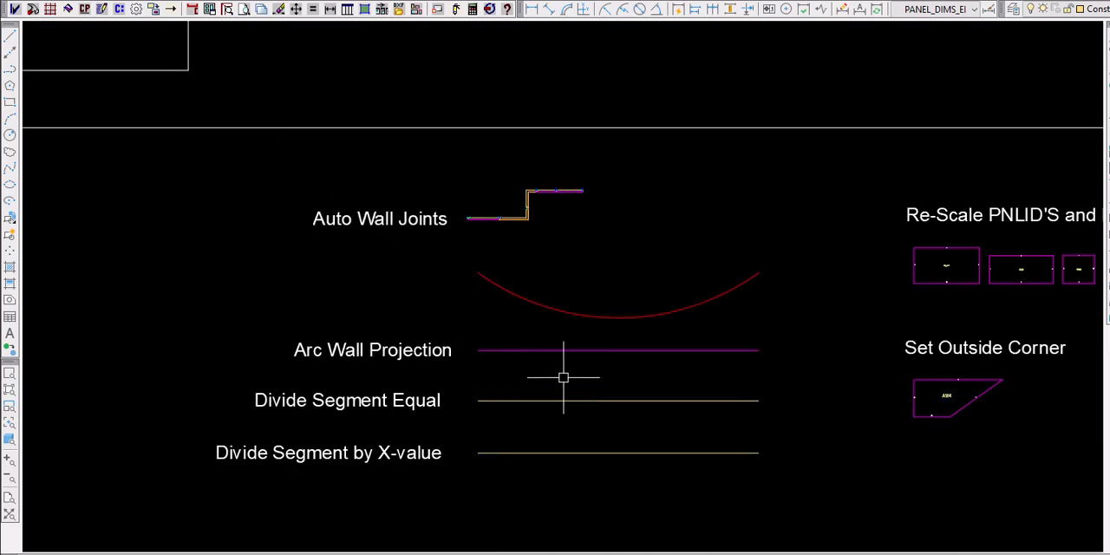
- Project the magenta Arc Wall Projection polyline onto the red arc using the Curved Panel Face option
{"action": "scroll", "coordinate": [596, 369], "scroll_direction": "up", "scroll_amount": 4}
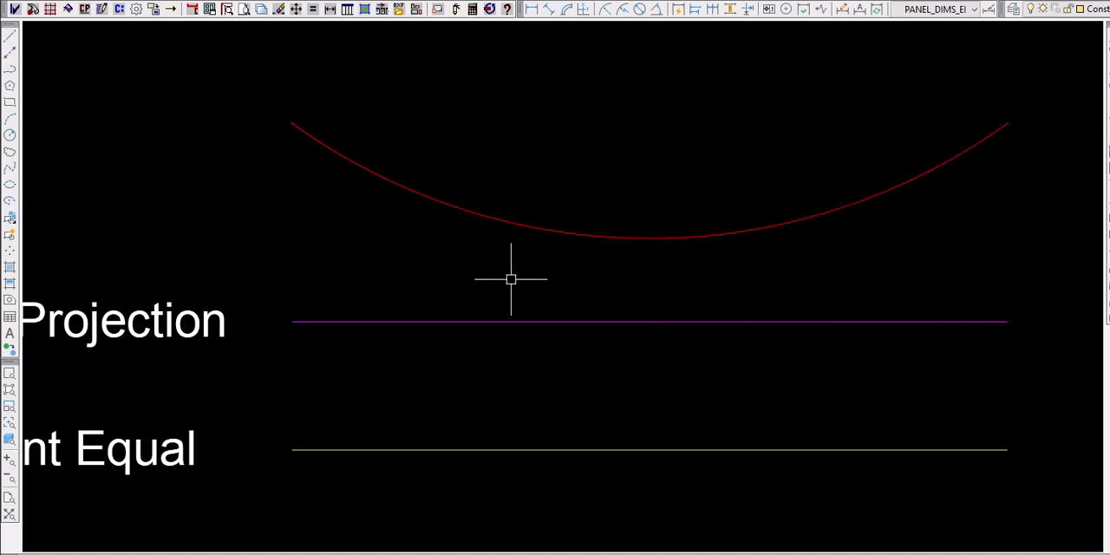
{"action": "mouse_move", "coordinate": [511, 223]}
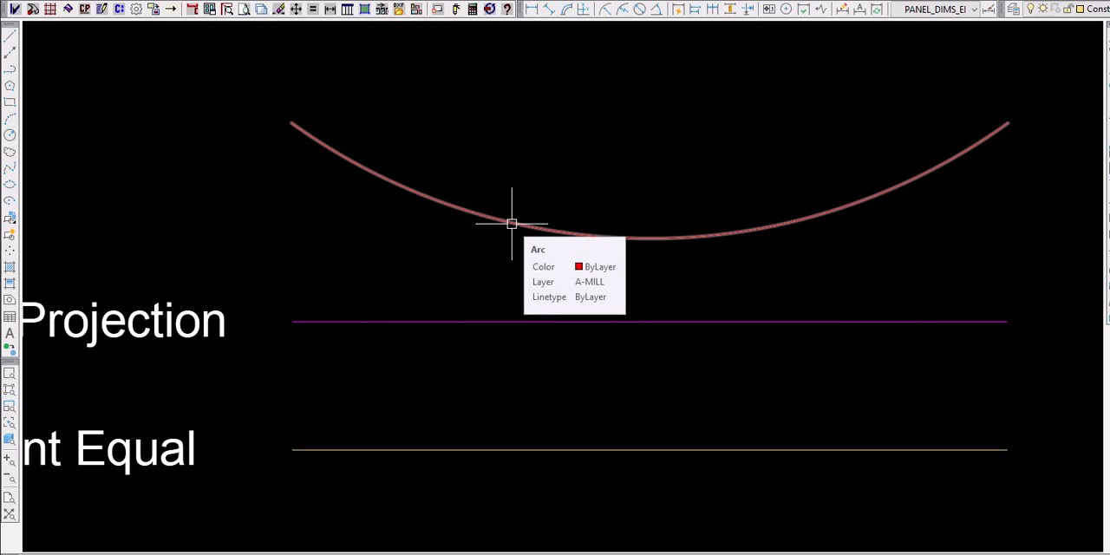
{"action": "scroll", "coordinate": [520, 284], "scroll_direction": "down", "scroll_amount": 2}
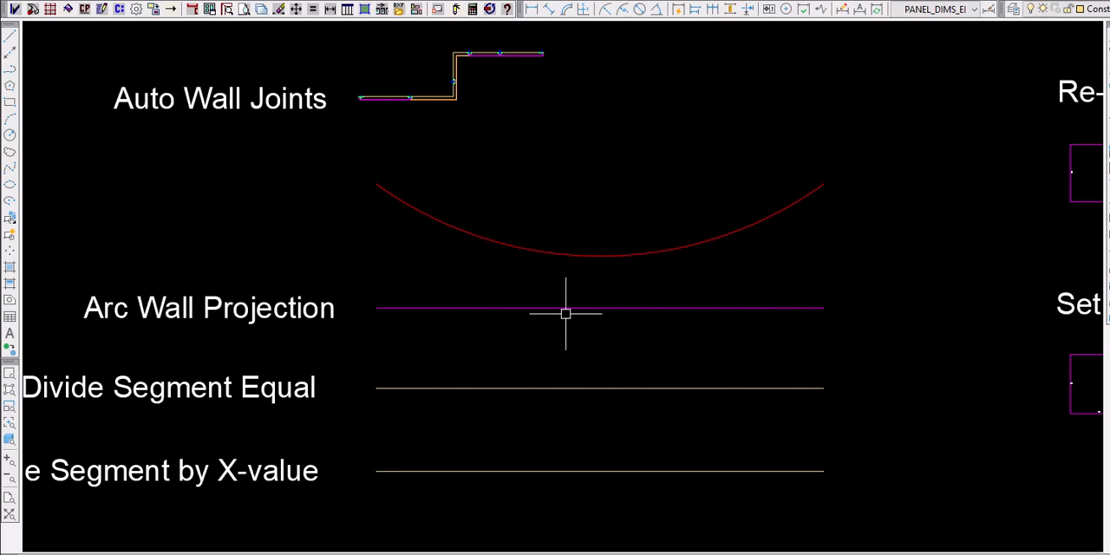
{"action": "left_click", "coordinate": [595, 308]}
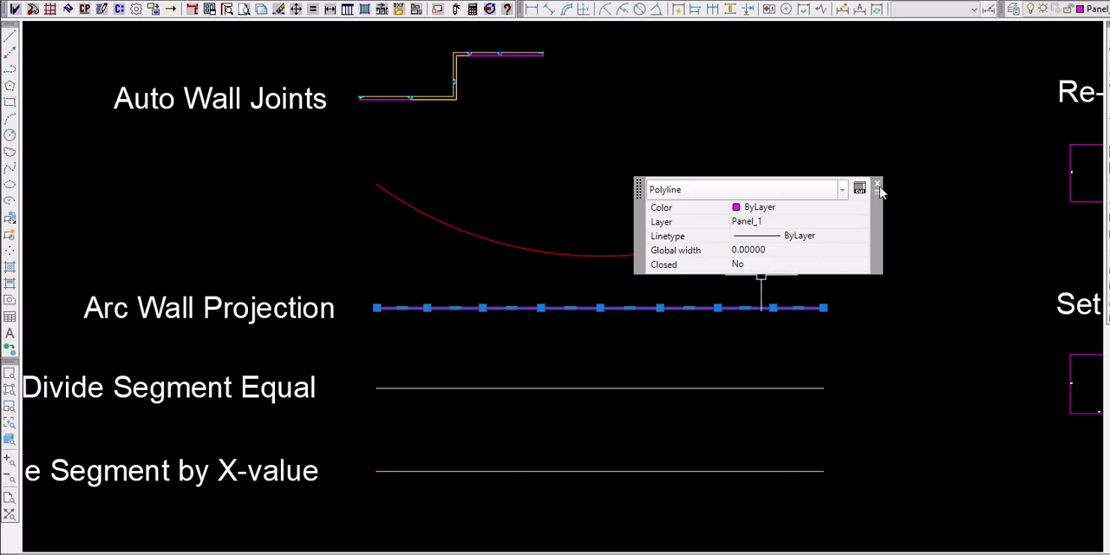
{"action": "key", "text": "Escape"}
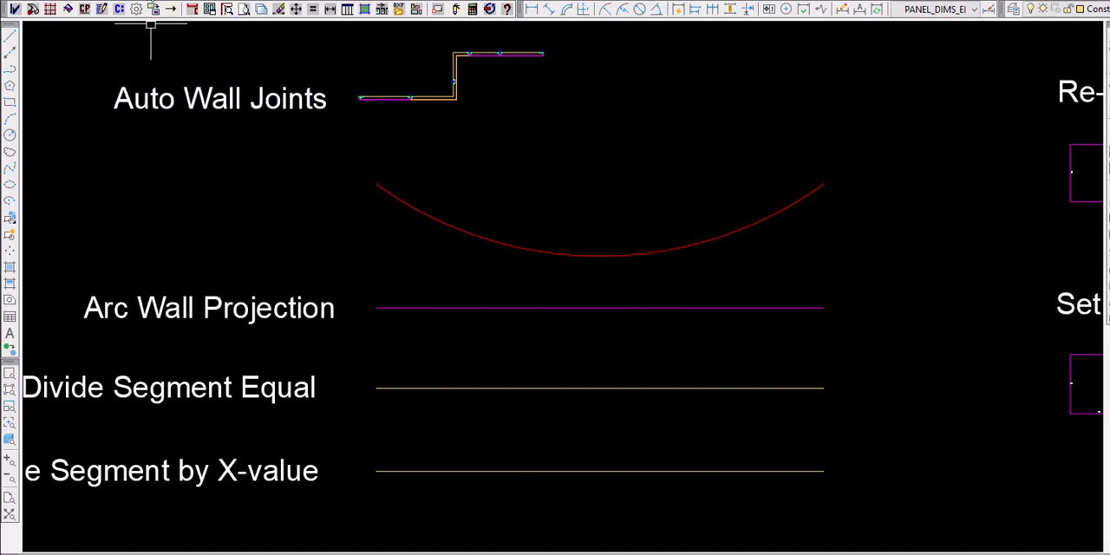
{"action": "left_click", "coordinate": [119, 10]}
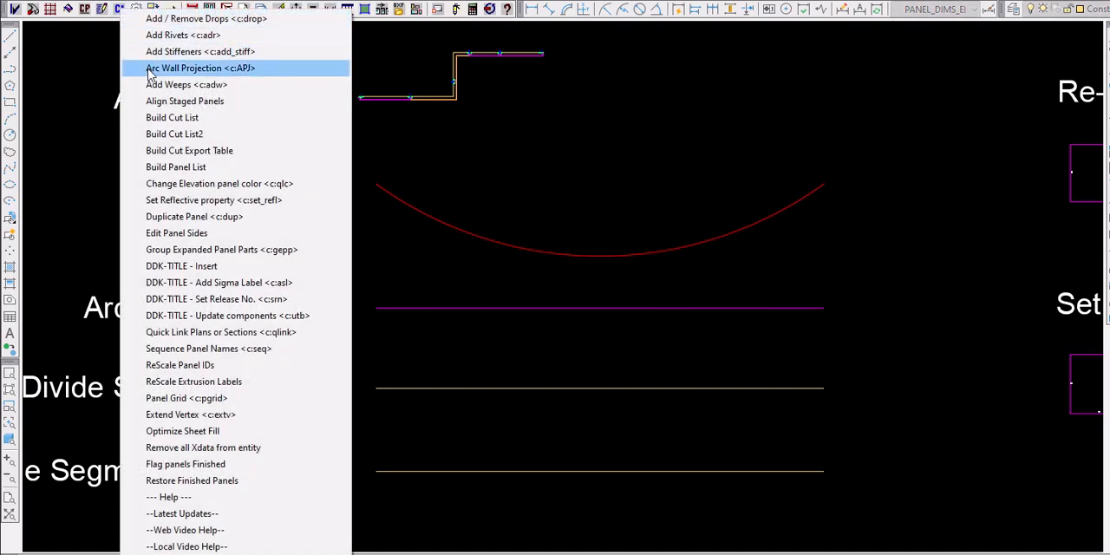
{"action": "left_click", "coordinate": [150, 69]}
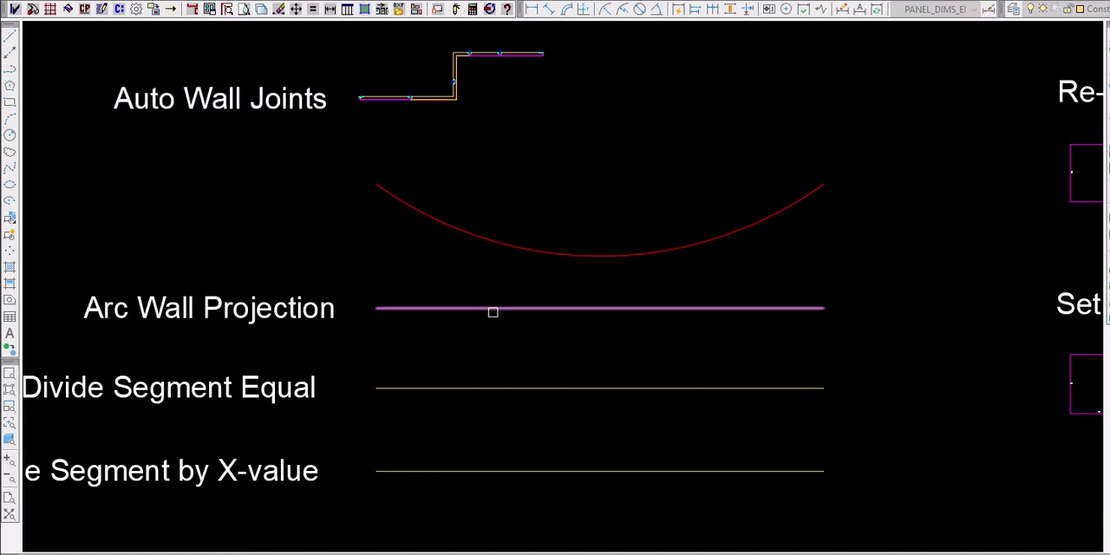
{"action": "left_click", "coordinate": [575, 307]}
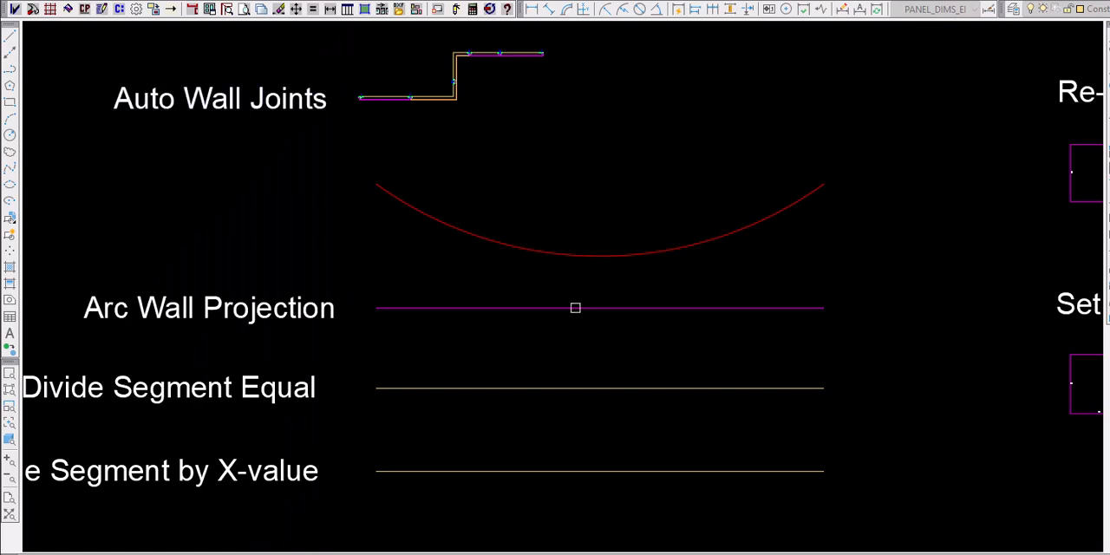
{"action": "left_click", "coordinate": [587, 255]}
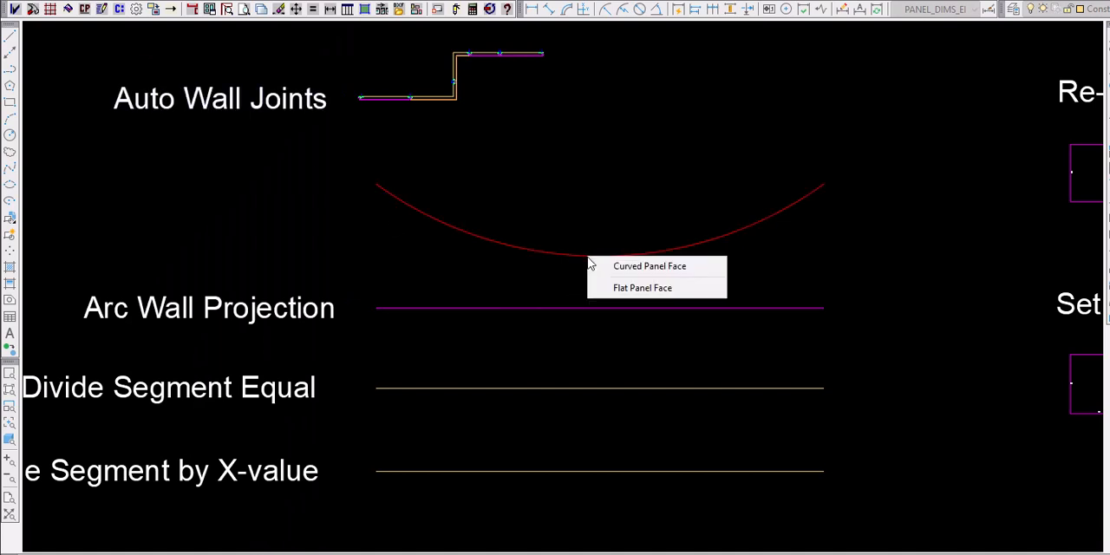
{"action": "left_click", "coordinate": [655, 275]}
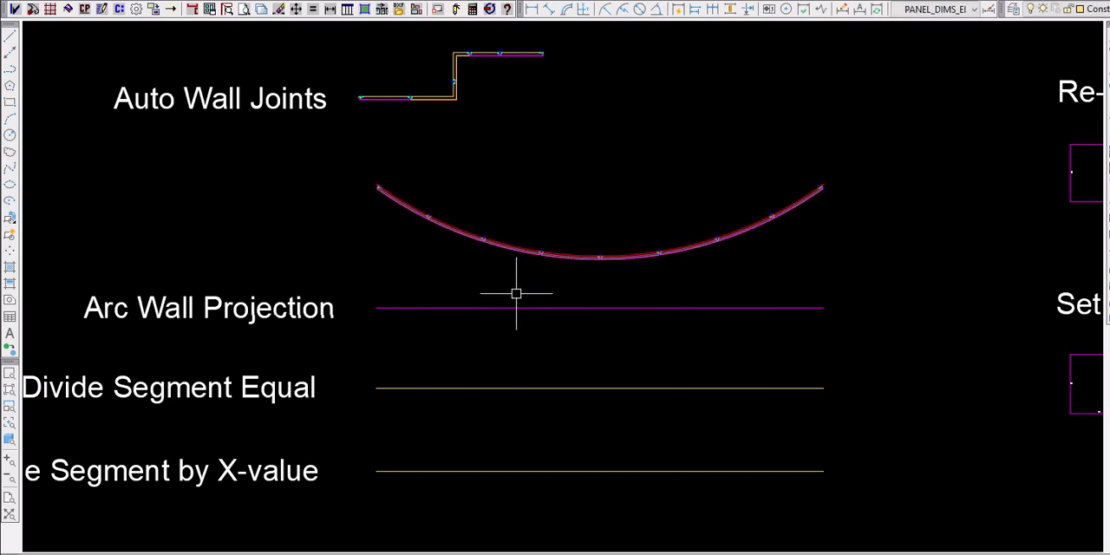
- Inspect the projected arc wall and dimension the segments of the magenta polyline below it
{"action": "scroll", "coordinate": [434, 208], "scroll_direction": "up", "scroll_amount": 5}
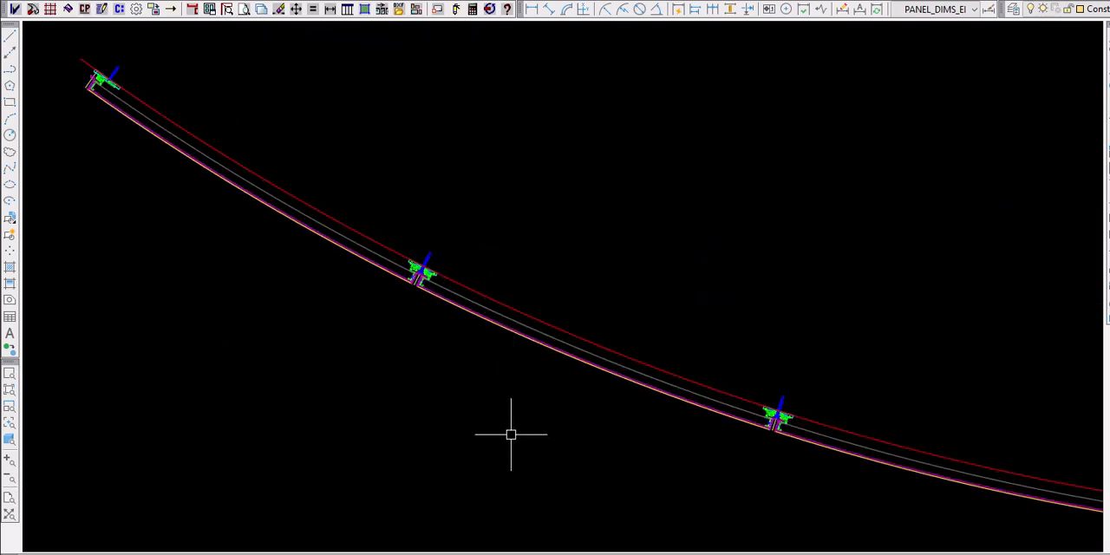
{"action": "scroll", "coordinate": [399, 182], "scroll_direction": "down", "scroll_amount": 4}
{"action": "scroll", "coordinate": [392, 184], "scroll_direction": "down", "scroll_amount": 3}
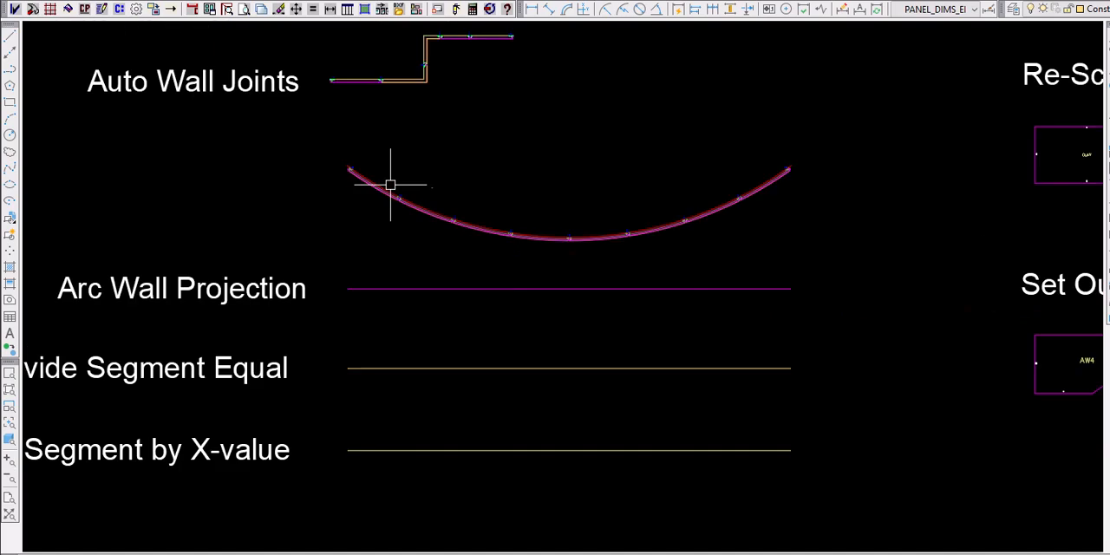
{"action": "scroll", "coordinate": [562, 272], "scroll_direction": "up", "scroll_amount": 2}
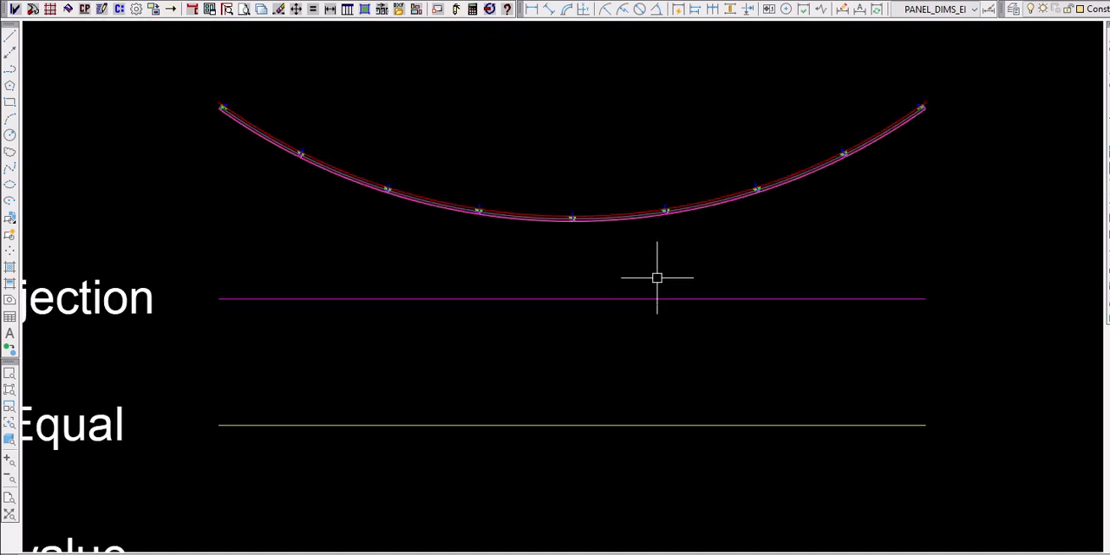
{"action": "scroll", "coordinate": [656, 278], "scroll_direction": "down", "scroll_amount": 2}
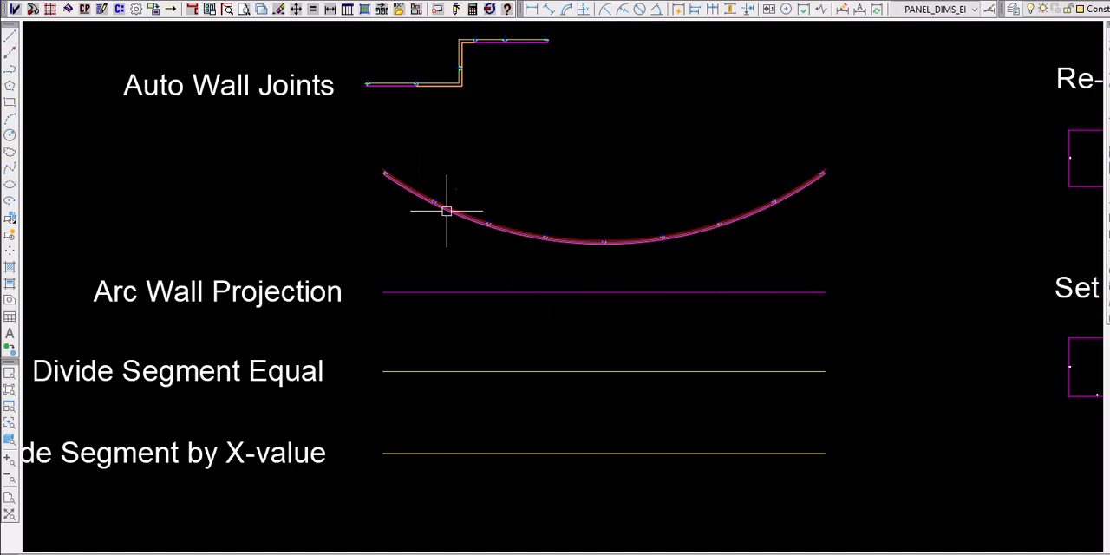
{"action": "left_click", "coordinate": [331, 18]}
{"action": "left_click", "coordinate": [412, 53]}
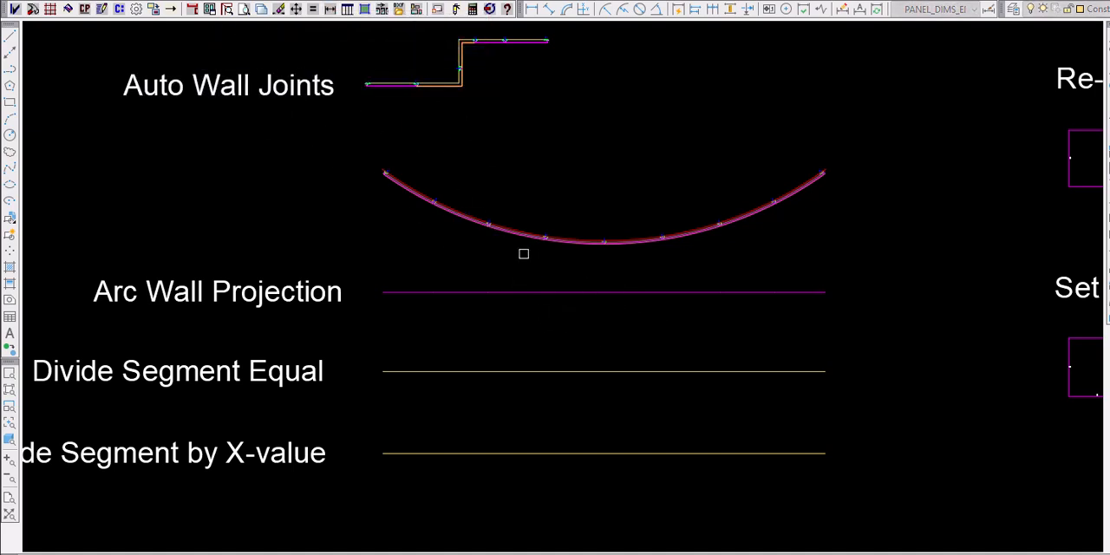
{"action": "left_click", "coordinate": [525, 292]}
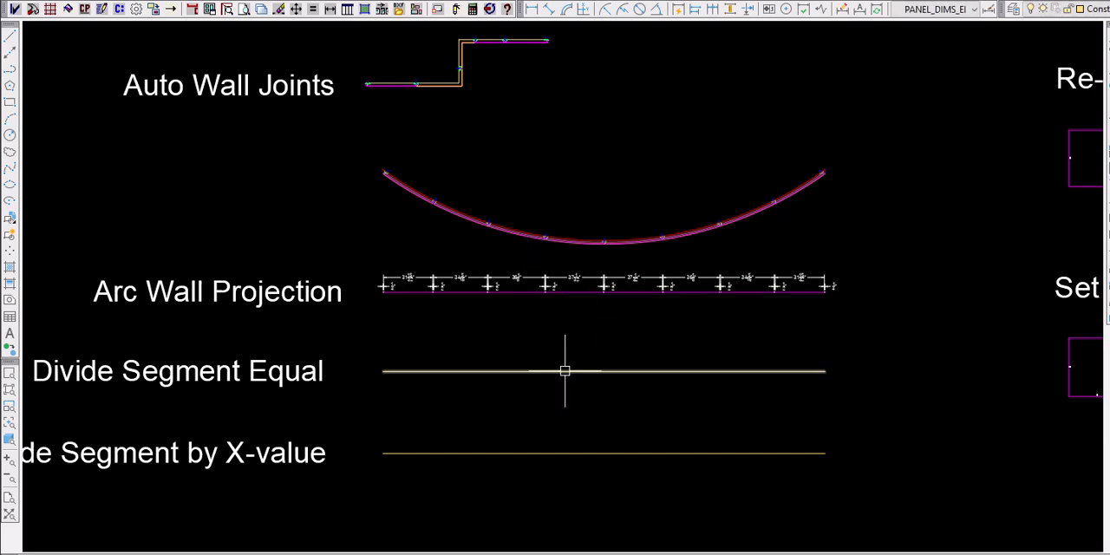
- Divide the Divide Segment Equal polyline into 12 equal lengths and select it to check its vertices
{"action": "left_click", "coordinate": [564, 370]}
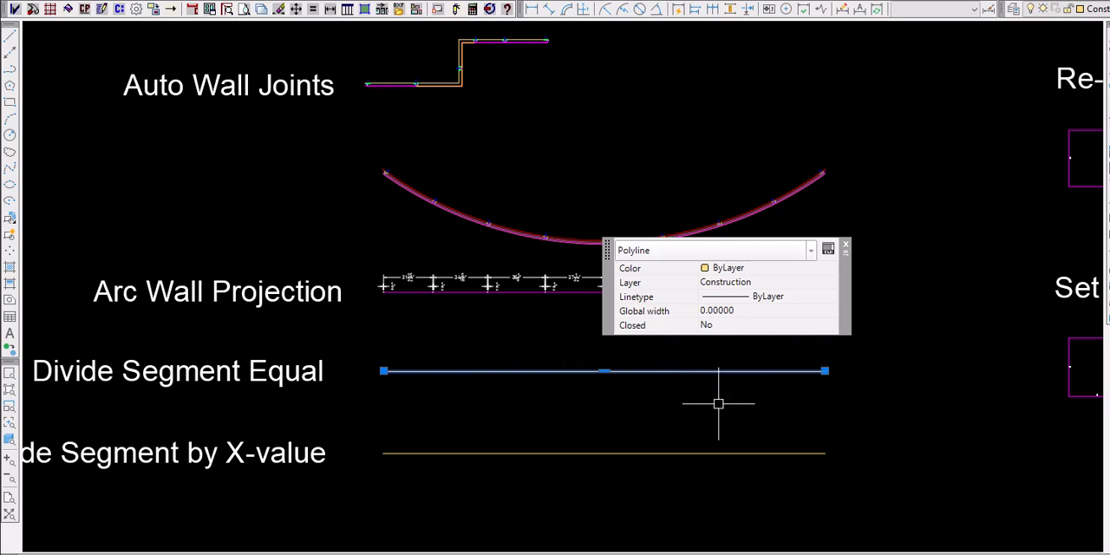
{"action": "key", "text": "Escape"}
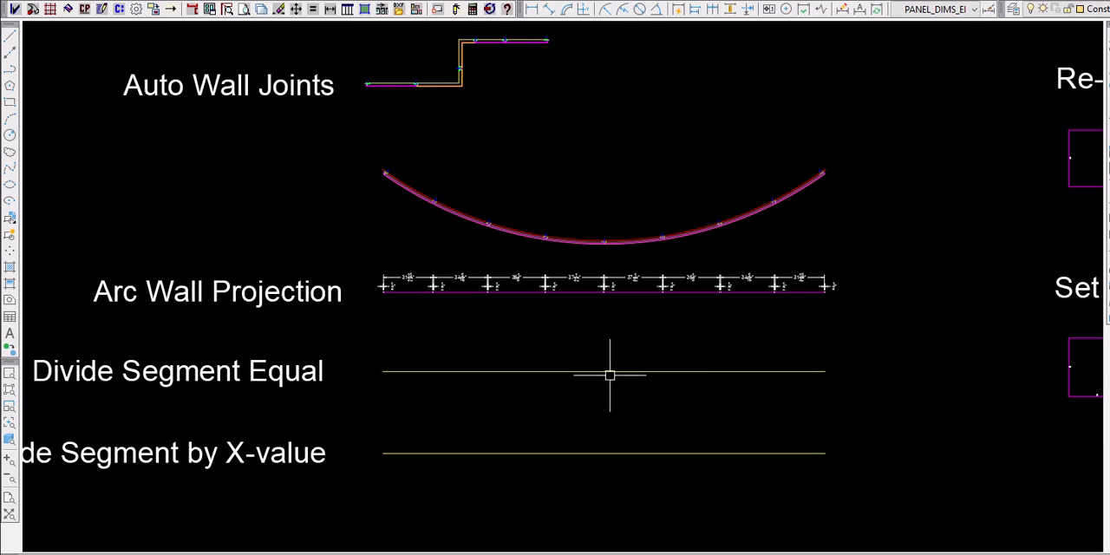
{"action": "left_click", "coordinate": [192, 9]}
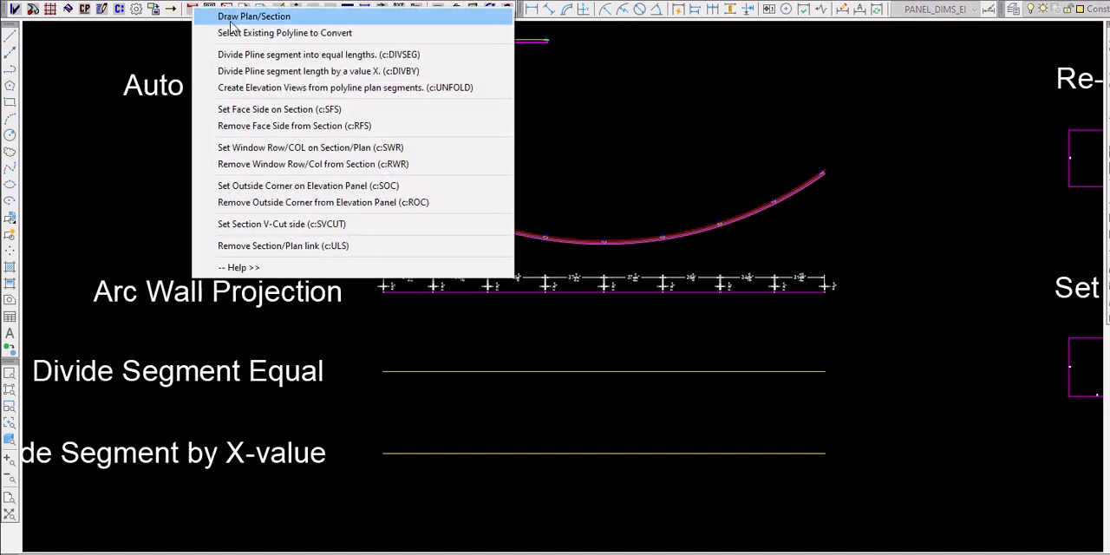
{"action": "left_click", "coordinate": [365, 55]}
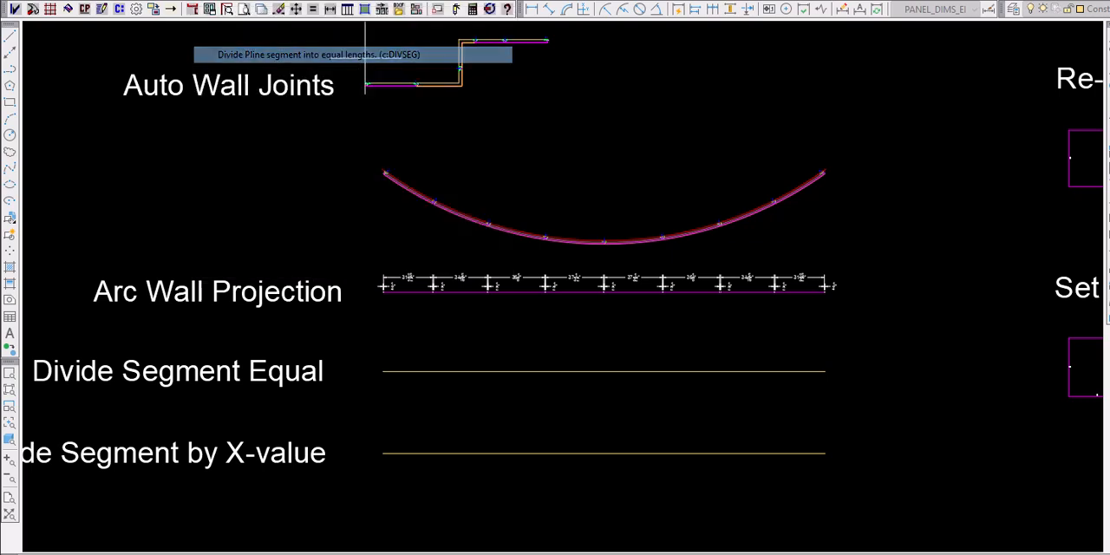
{"action": "left_click", "coordinate": [612, 372]}
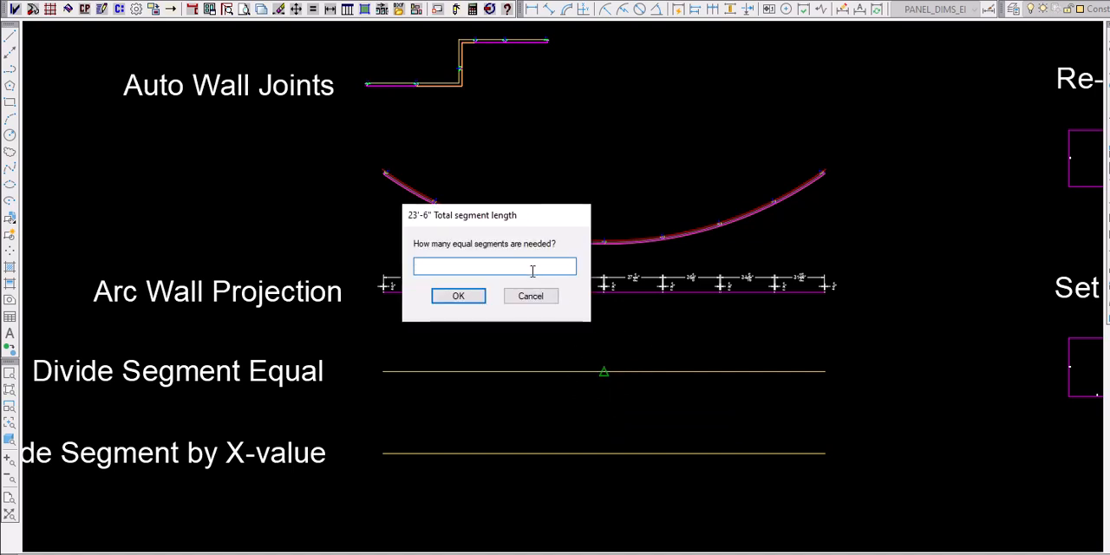
{"action": "type", "text": "12"}
{"action": "key", "text": "Return"}
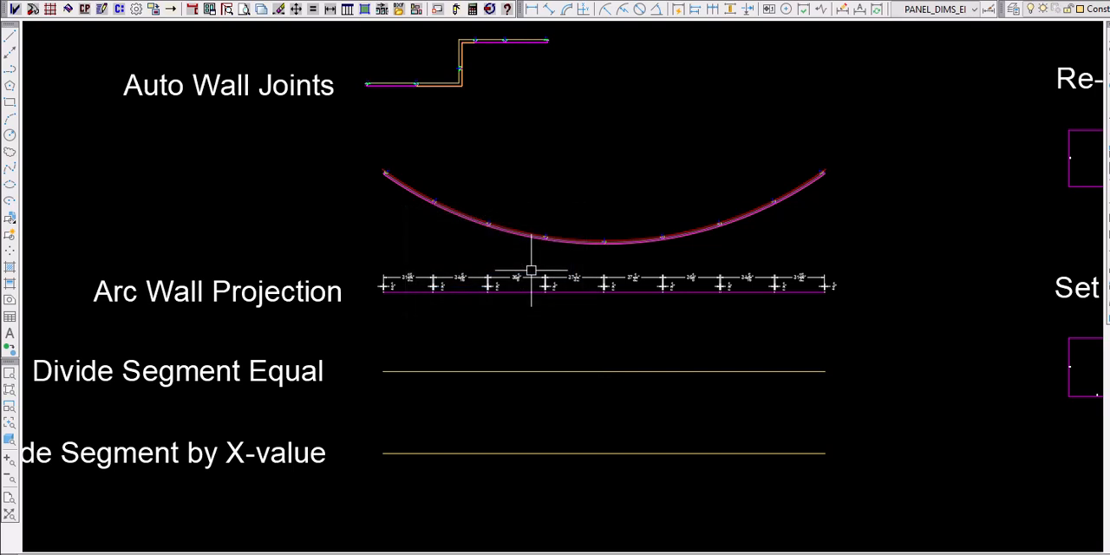
{"action": "left_click", "coordinate": [592, 371]}
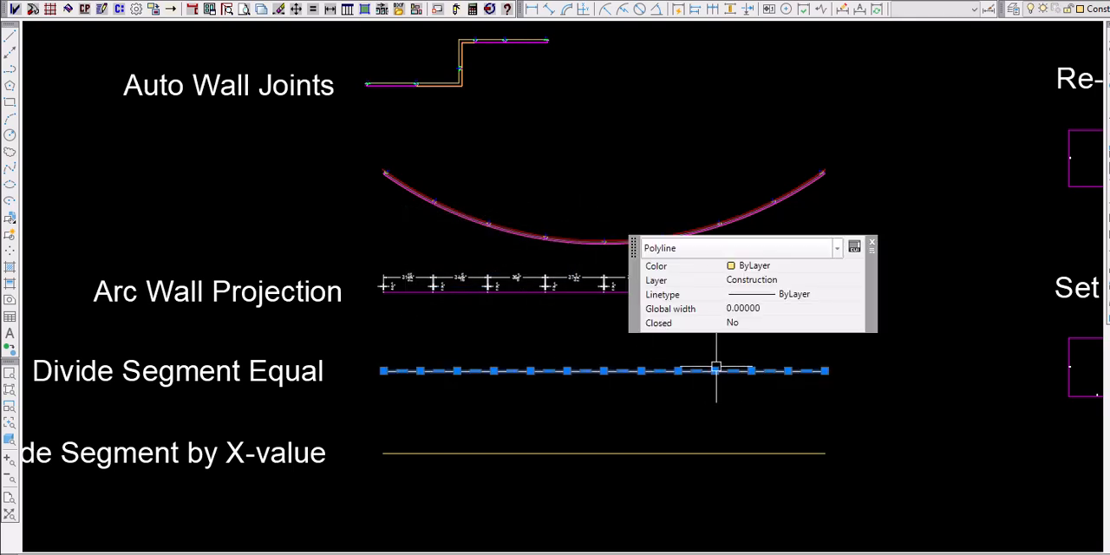
- Project the Divide Segment Equal polyline onto the arc with Arc Wall Projection, deleting the existing panels along the arc
{"action": "key", "text": "Escape"}
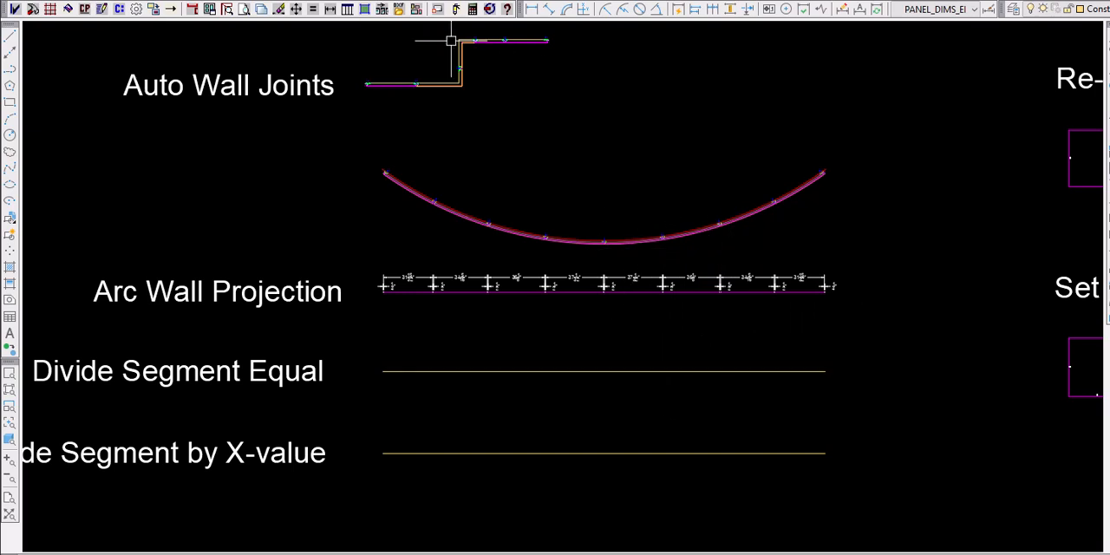
{"action": "left_click", "coordinate": [120, 9]}
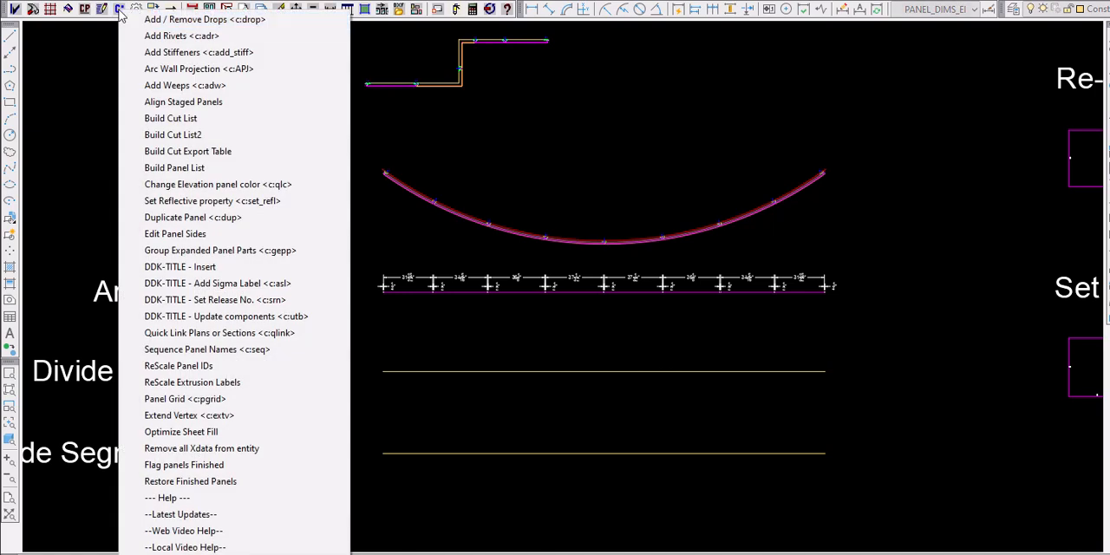
{"action": "left_click", "coordinate": [182, 69]}
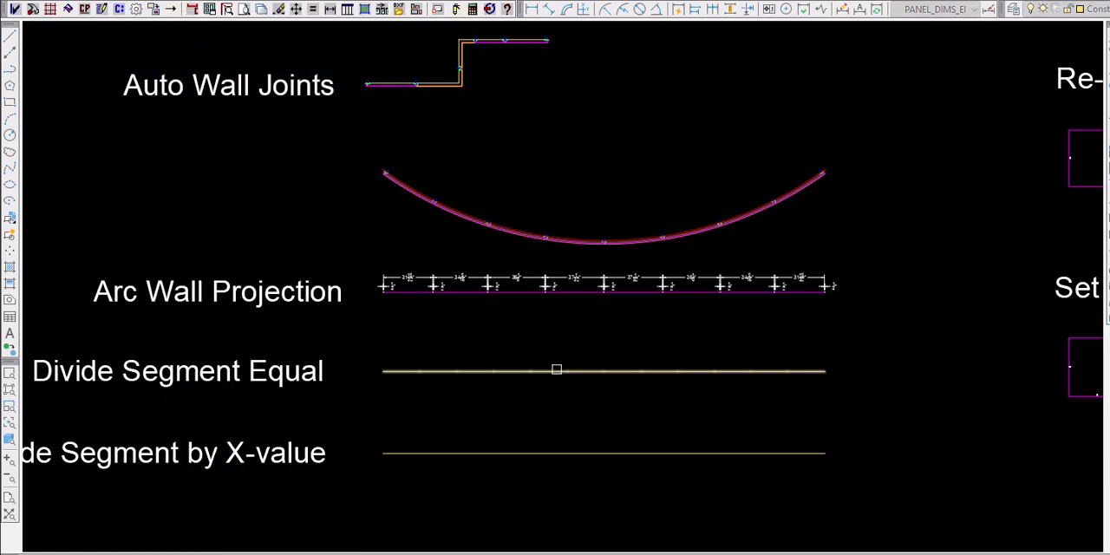
{"action": "left_click", "coordinate": [572, 233]}
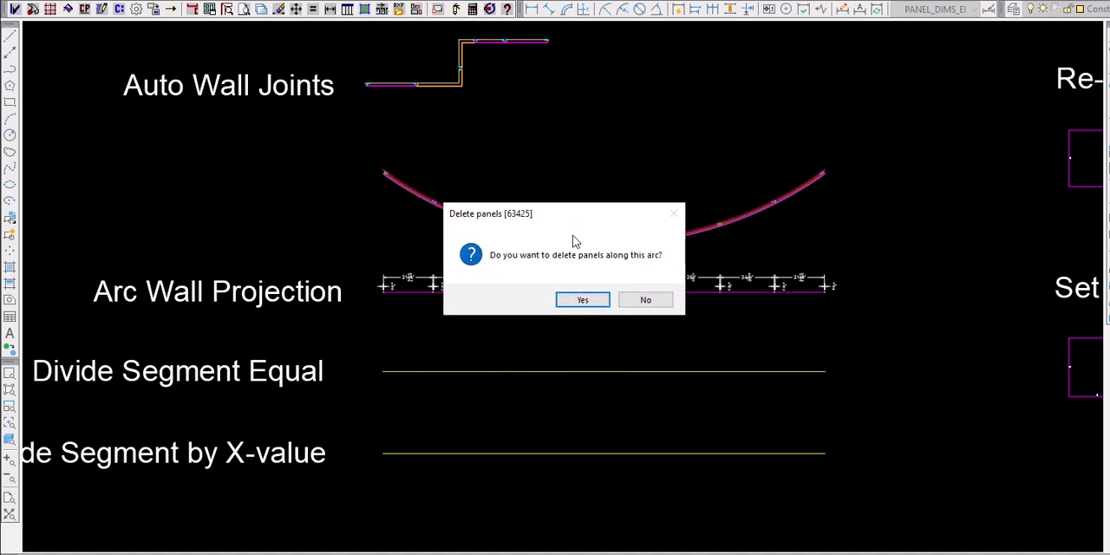
{"action": "left_click", "coordinate": [582, 300]}
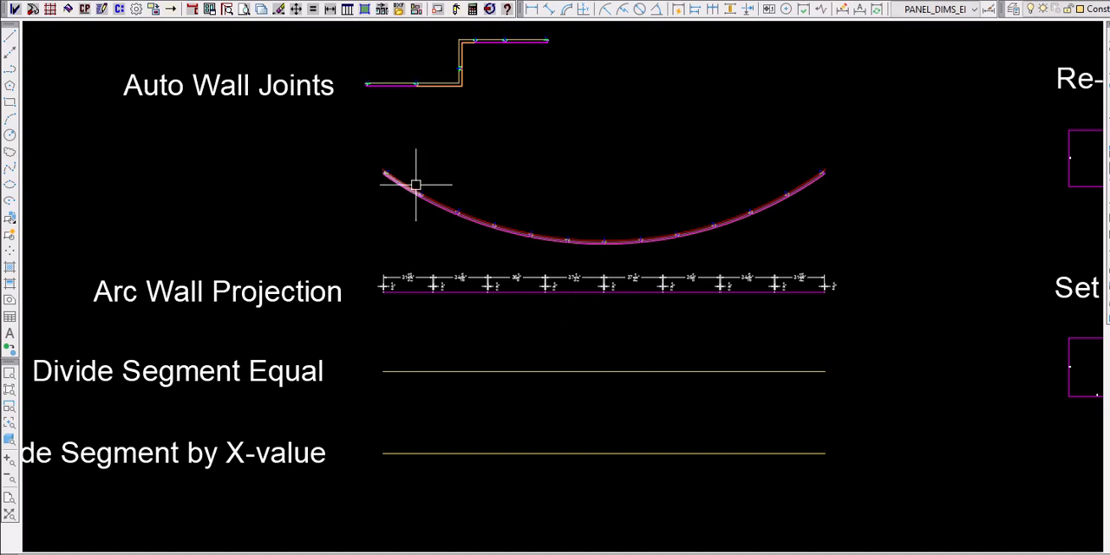
{"action": "scroll", "coordinate": [416, 182], "scroll_direction": "up", "scroll_amount": 5}
{"action": "scroll", "coordinate": [268, 136], "scroll_direction": "down", "scroll_amount": 4}
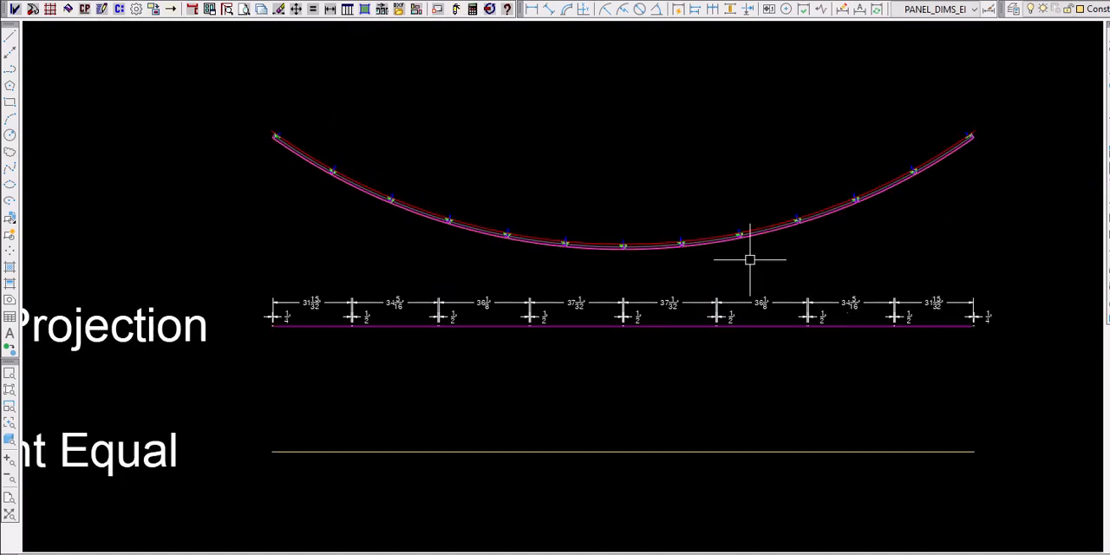
- Divide the Divide Segment by X-value polyline into 3 equal lengths and select it to check its vertices
{"action": "scroll", "coordinate": [735, 204], "scroll_direction": "down", "scroll_amount": 4}
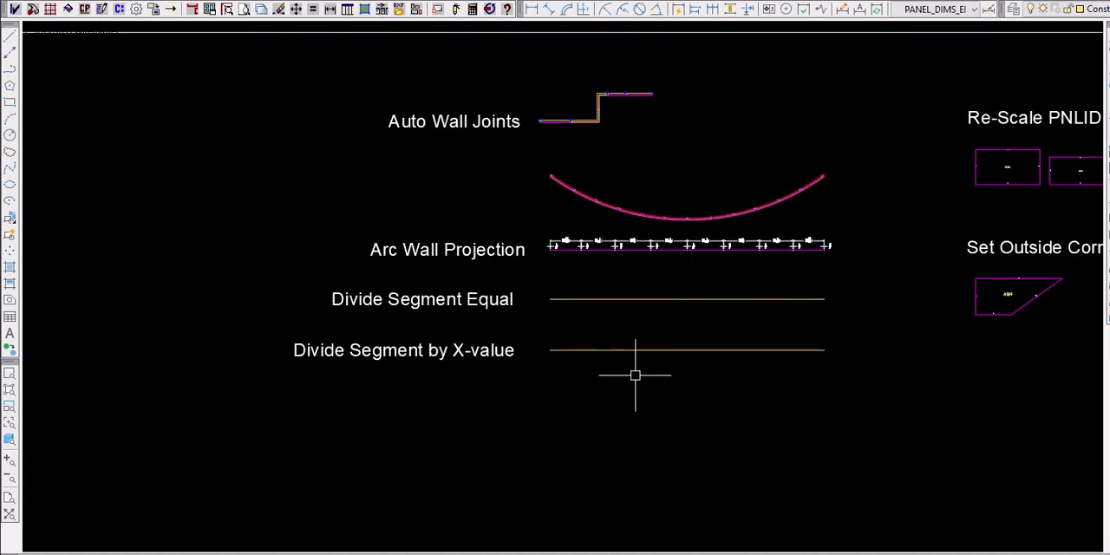
{"action": "scroll", "coordinate": [634, 375], "scroll_direction": "up", "scroll_amount": 2}
{"action": "left_click", "coordinate": [661, 336]}
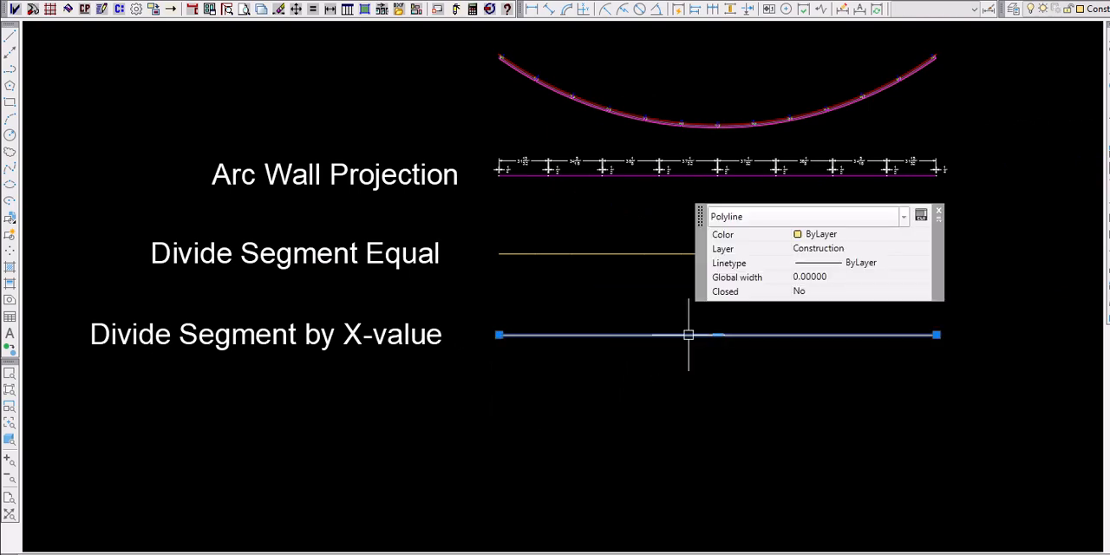
{"action": "key", "text": "Escape"}
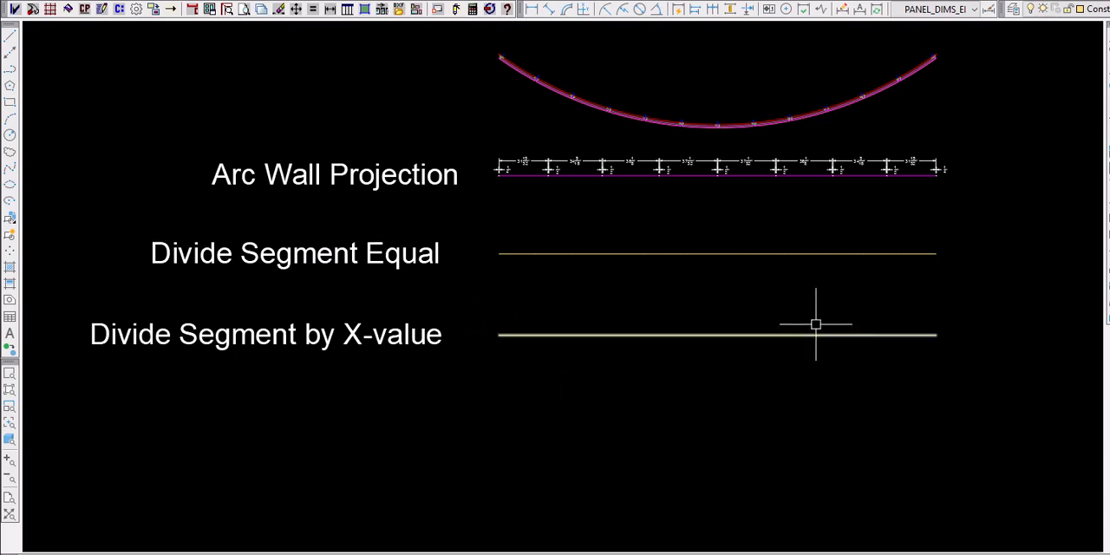
{"action": "left_click", "coordinate": [197, 9]}
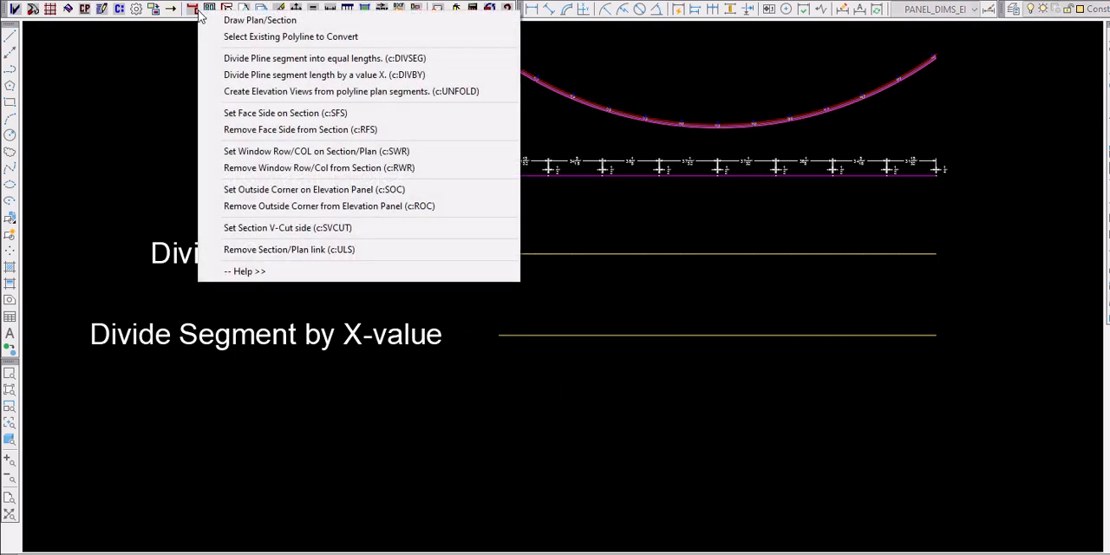
{"action": "left_click", "coordinate": [300, 60]}
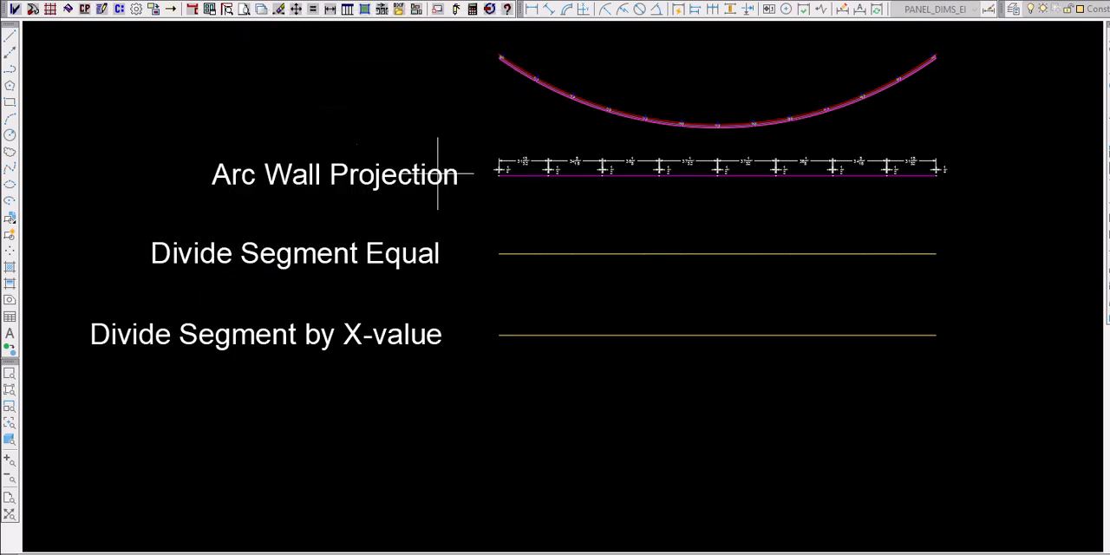
{"action": "left_click", "coordinate": [718, 336]}
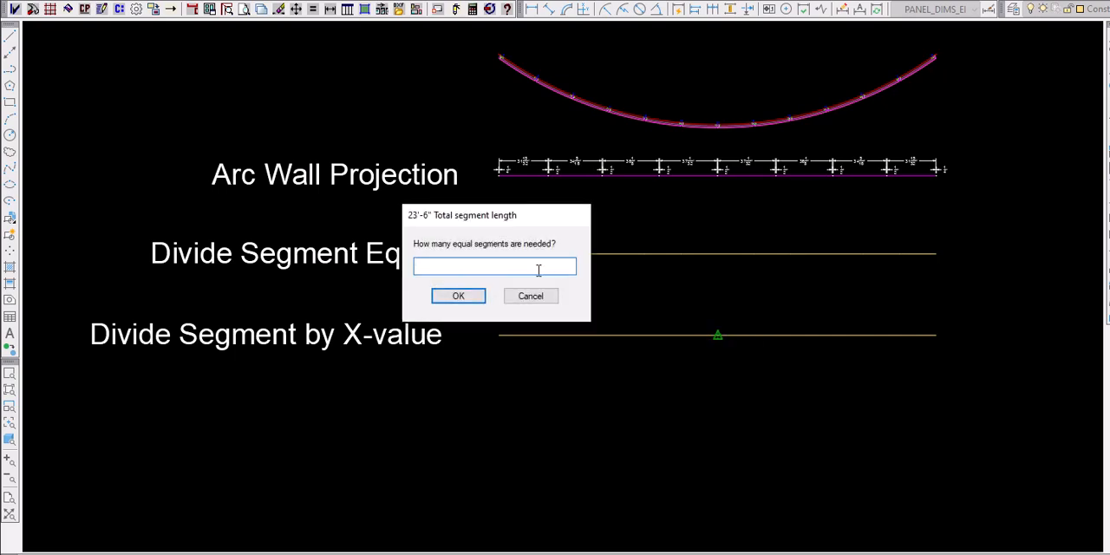
{"action": "left_click", "coordinate": [475, 294]}
{"action": "left_click", "coordinate": [580, 334]}
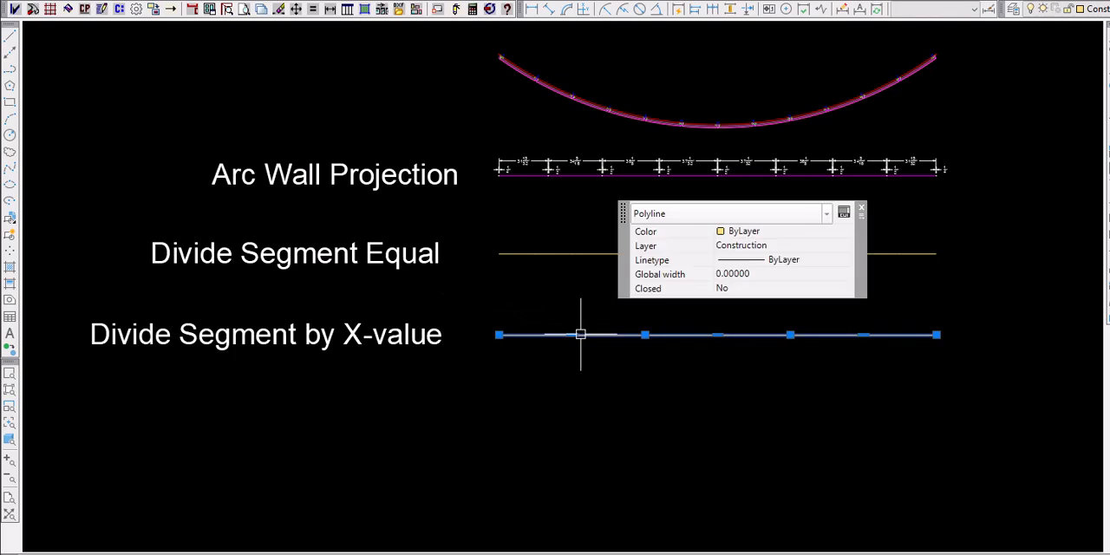
{"action": "key", "text": "Escape"}
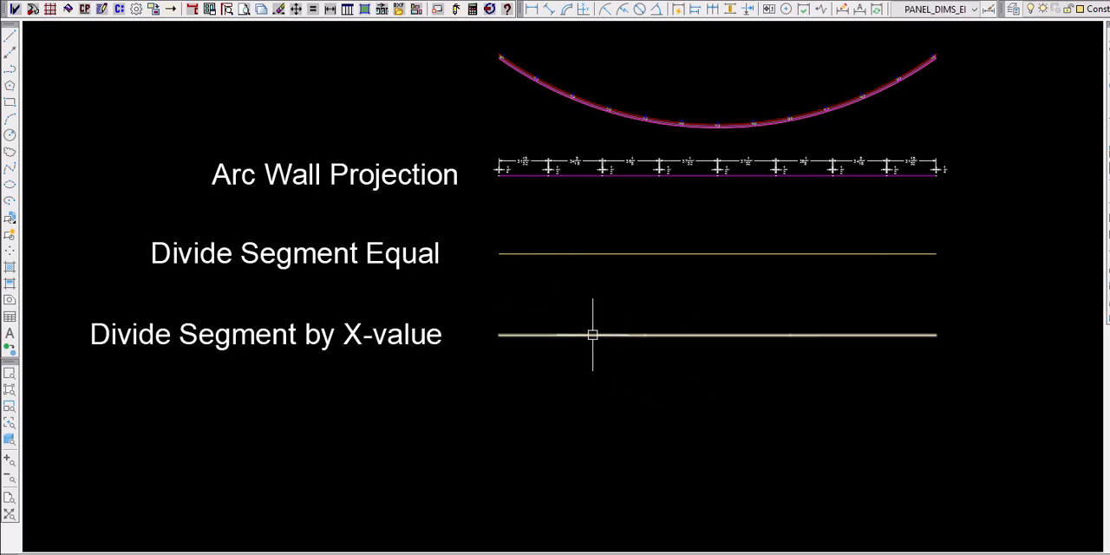
- Divide the first segment of the X-value polyline by a fixed 24 in. panel dimension with Left alignment and check its vertices
{"action": "left_click", "coordinate": [191, 9]}
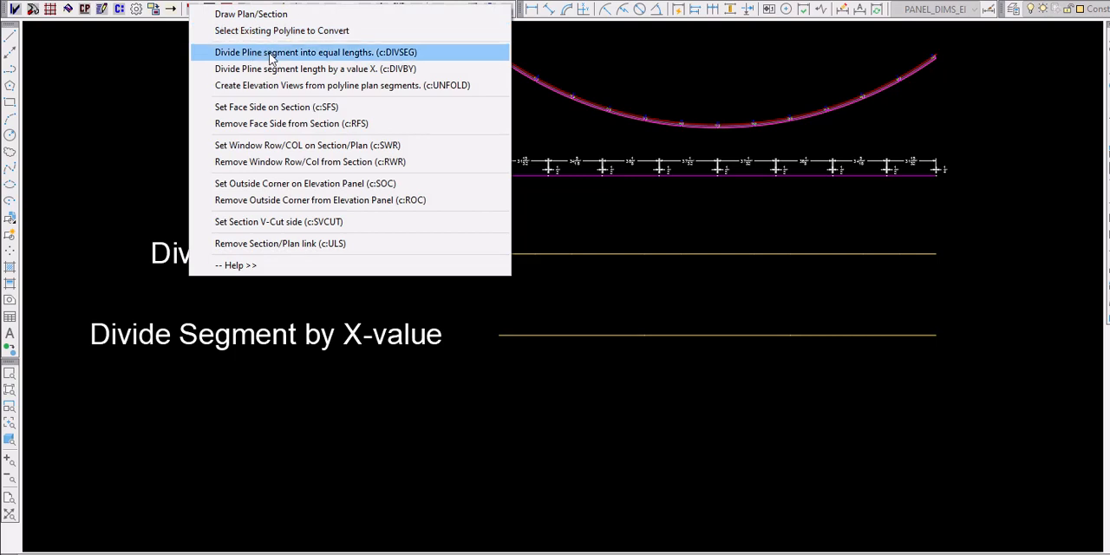
{"action": "left_click", "coordinate": [282, 75]}
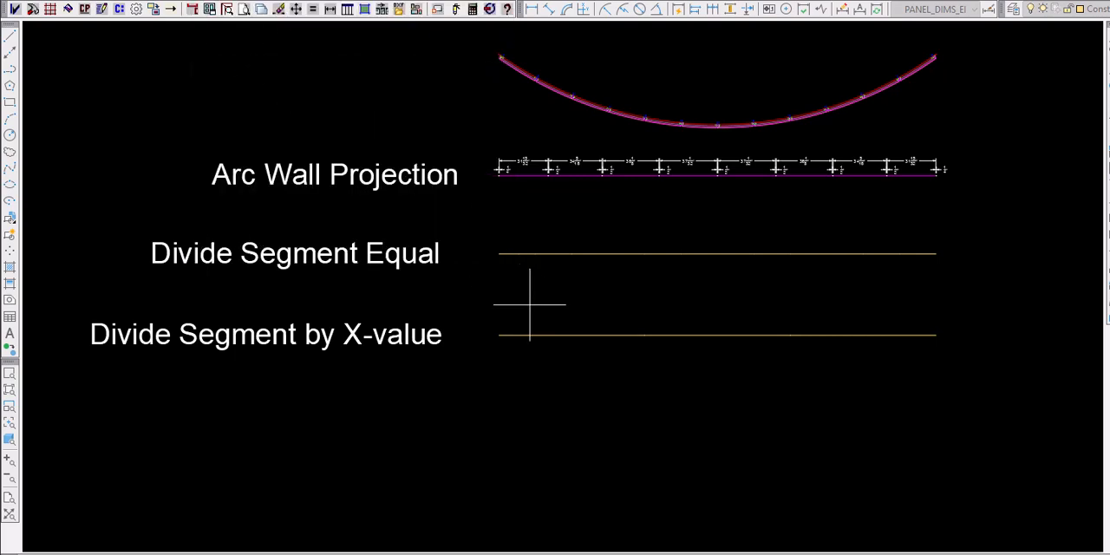
{"action": "left_click", "coordinate": [556, 334]}
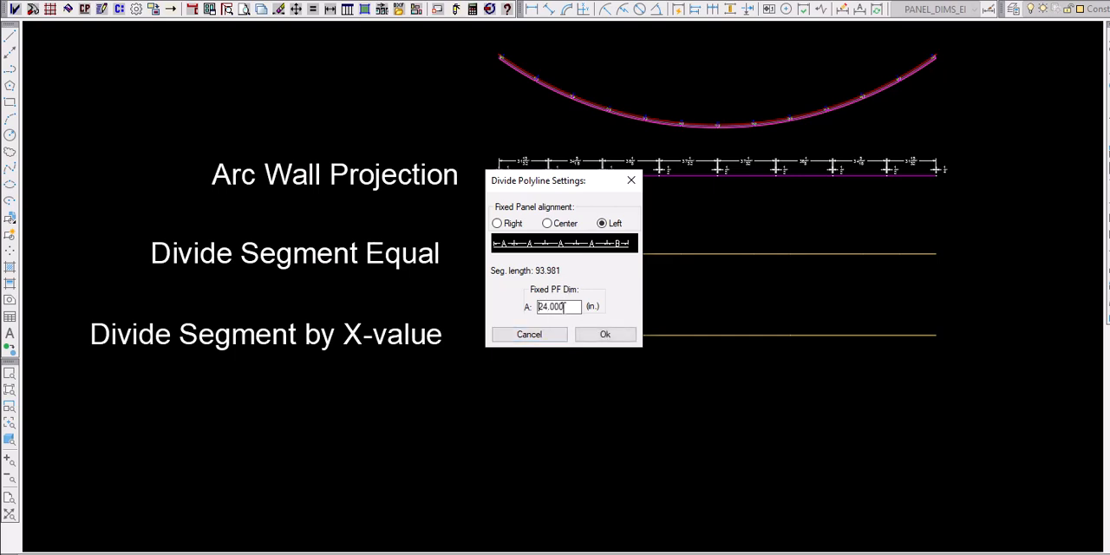
{"action": "left_click", "coordinate": [597, 336]}
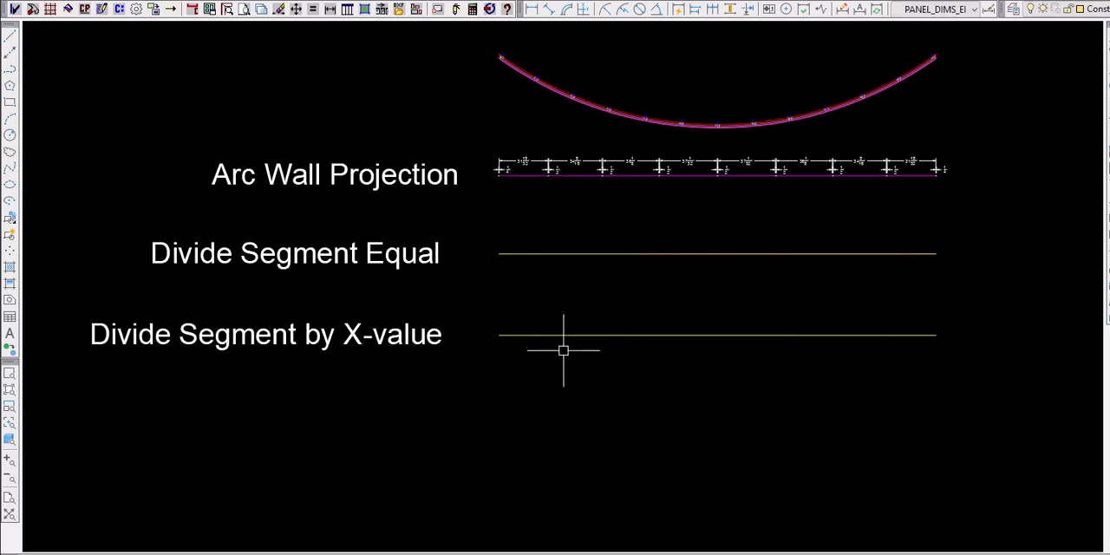
{"action": "left_click", "coordinate": [561, 334]}
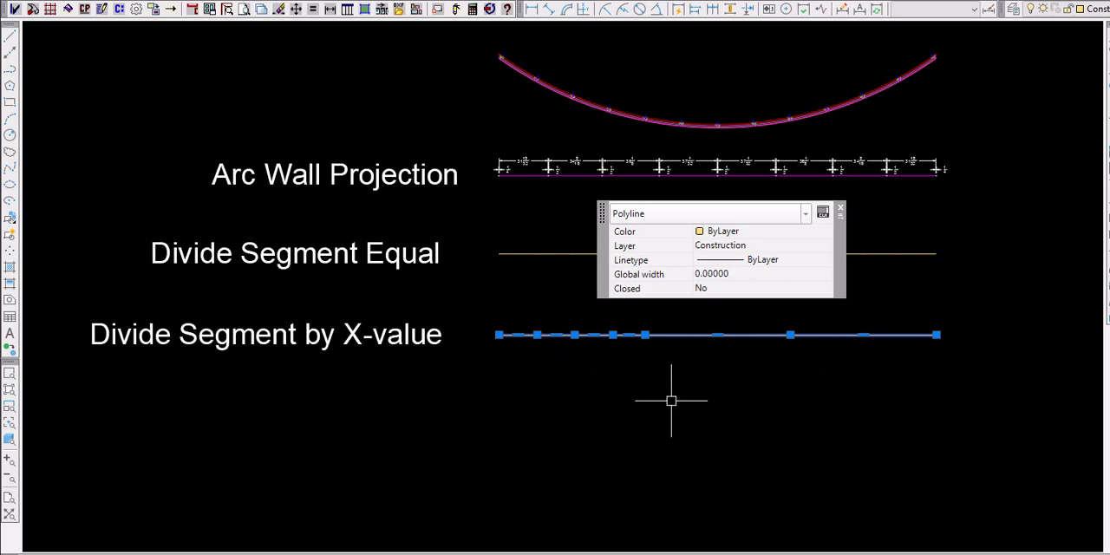
{"action": "key", "text": "Escape"}
- Check the vertices of the PLAN polyline and unfold its wall segments into elevation views placed beside the plan
{"action": "scroll", "coordinate": [371, 374], "scroll_direction": "down", "scroll_amount": 6}
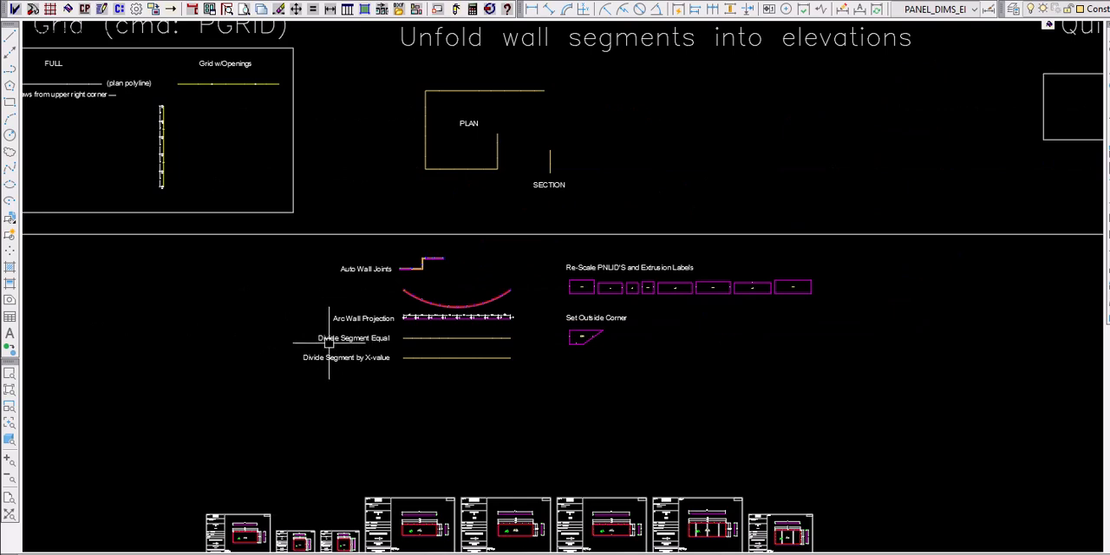
{"action": "scroll", "coordinate": [286, 342], "scroll_direction": "down", "scroll_amount": 2}
{"action": "scroll", "coordinate": [451, 197], "scroll_direction": "up", "scroll_amount": 2}
{"action": "scroll", "coordinate": [451, 197], "scroll_direction": "up", "scroll_amount": 2}
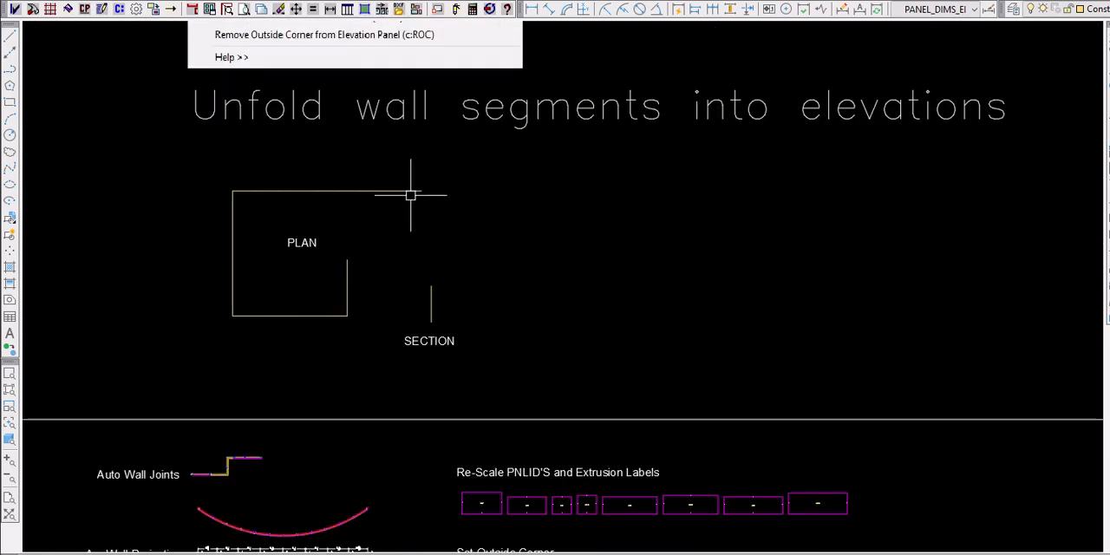
{"action": "left_click", "coordinate": [411, 191]}
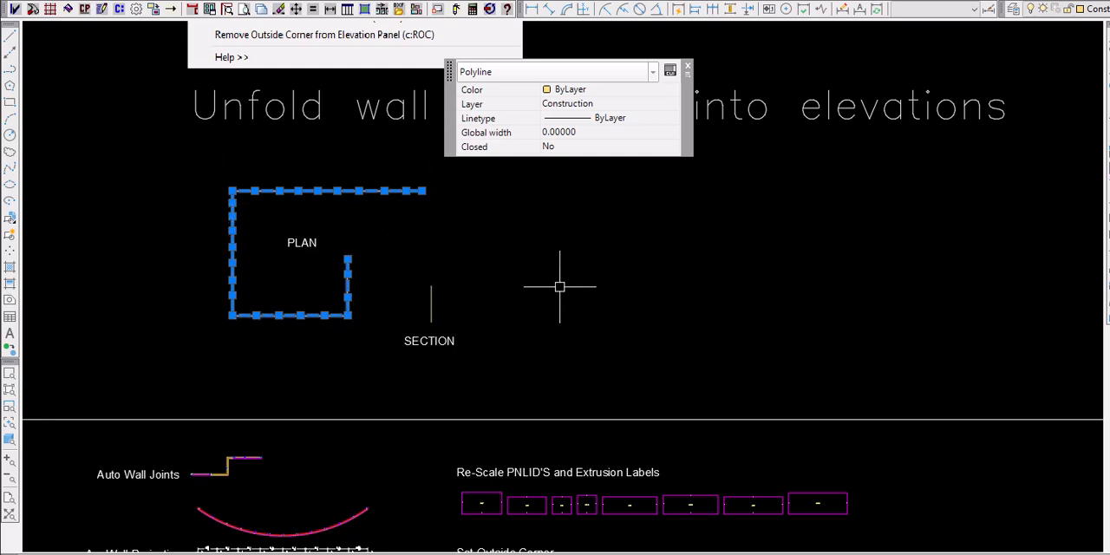
{"action": "key", "text": "Escape"}
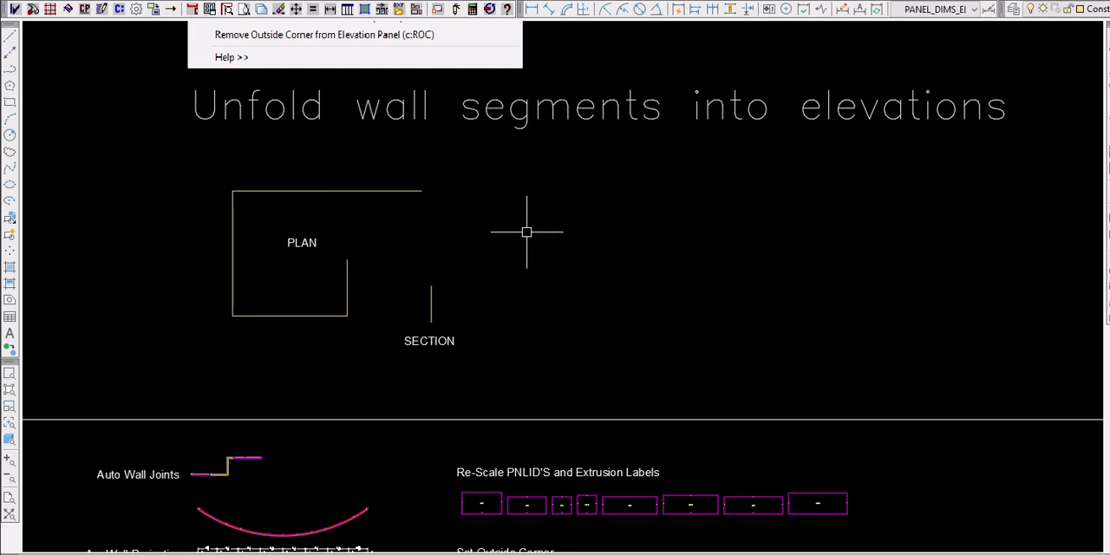
{"action": "left_click", "coordinate": [194, 10]}
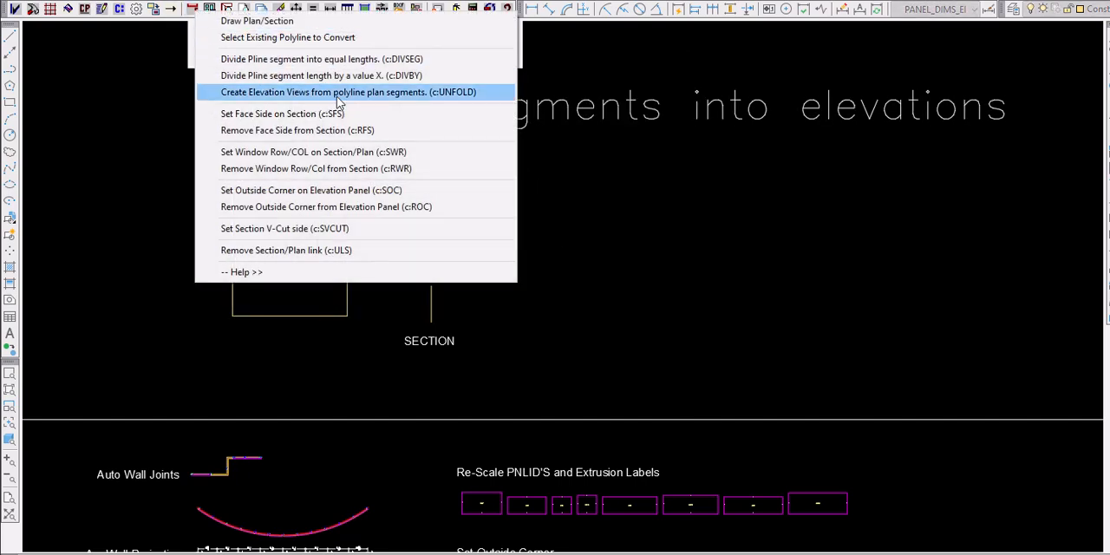
{"action": "left_click", "coordinate": [336, 96]}
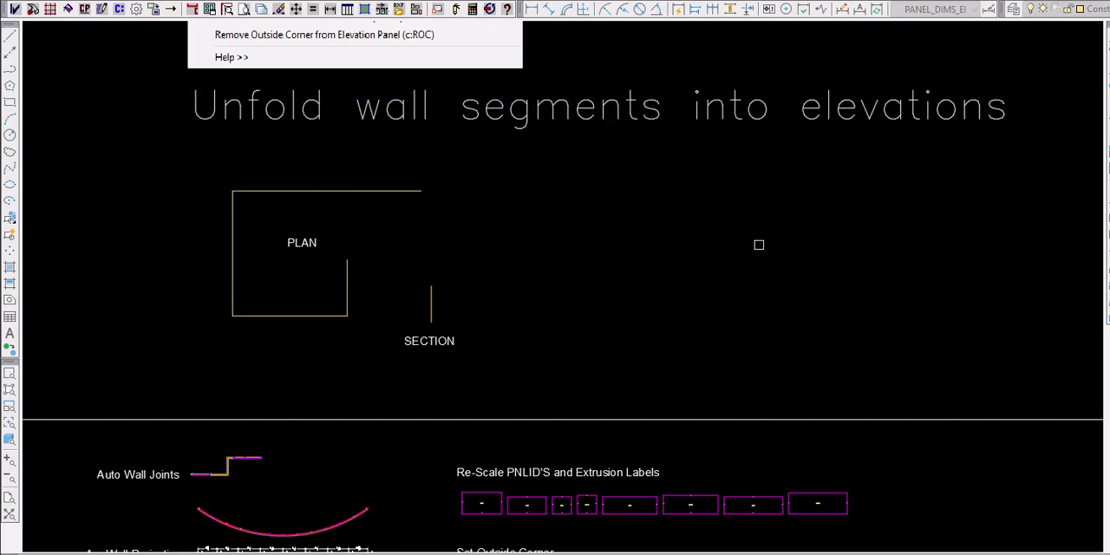
{"action": "middle_click_drag", "start_coordinate": [690, 235], "coordinate": [543, 245]}
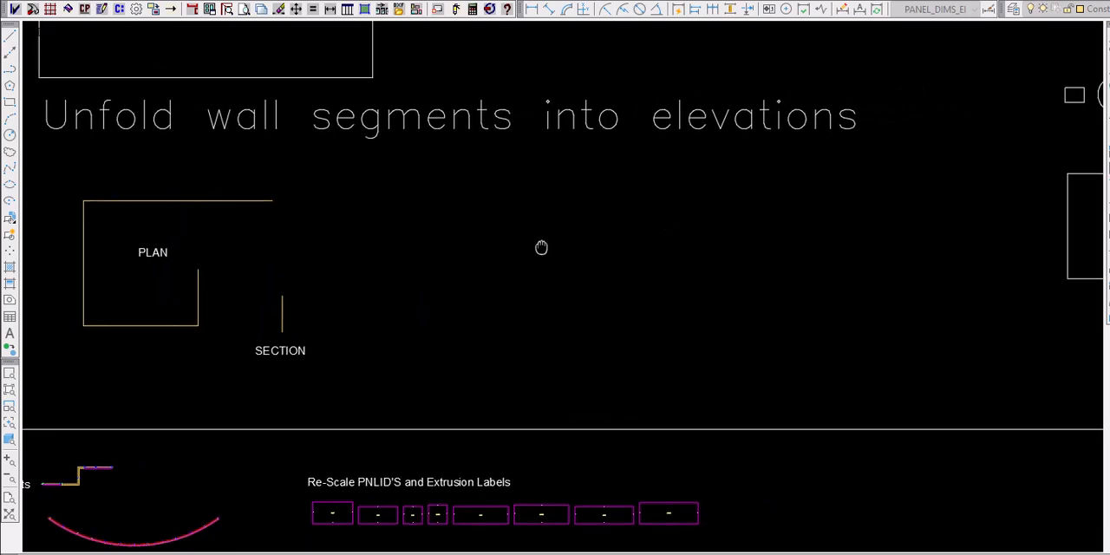
{"action": "left_click", "coordinate": [238, 201]}
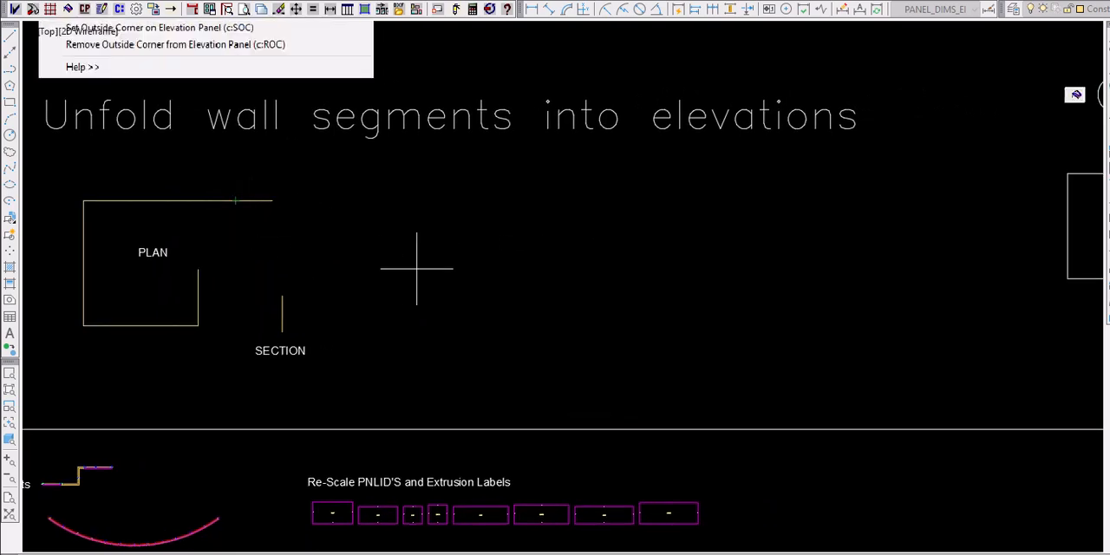
{"action": "left_click", "coordinate": [336, 251]}
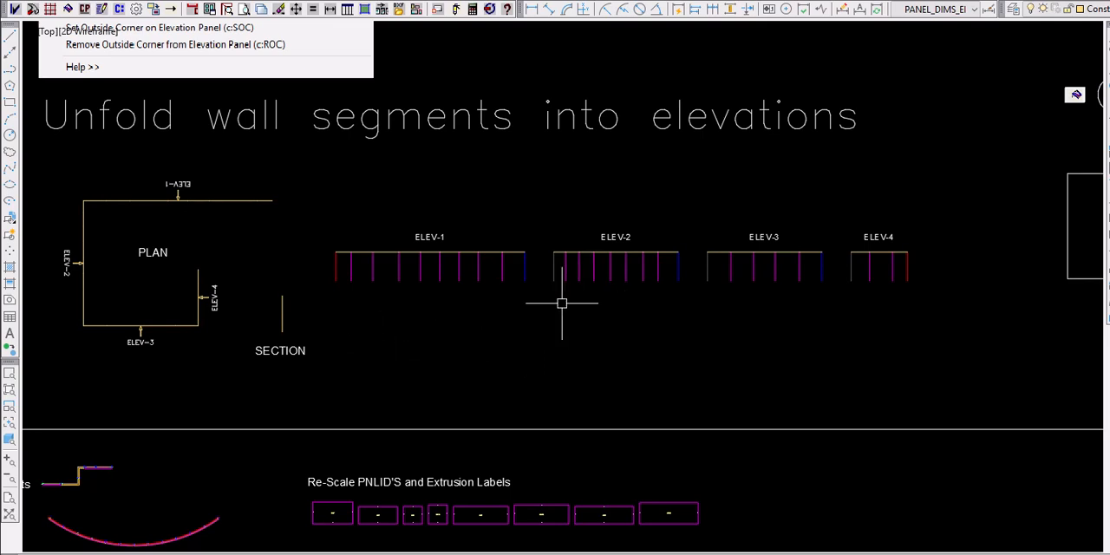
- Fill the Quick Fill rectangle with BNT White-[62 x 196]-4-PE panels in 3 rows and 12 columns using the uniform grid style
{"action": "middle_click_drag", "start_coordinate": [872, 318], "coordinate": [149, 347]}
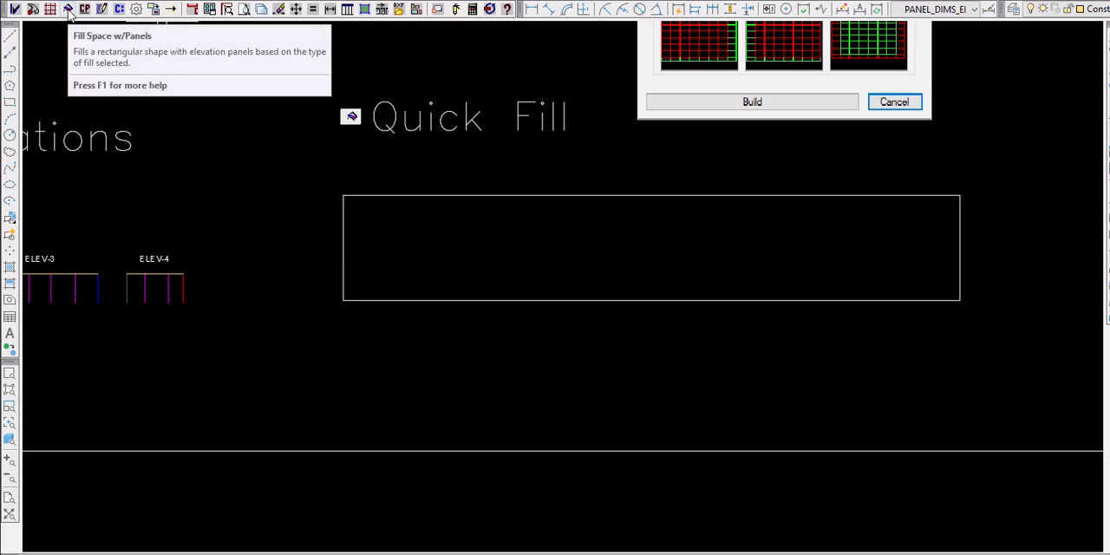
{"action": "left_click", "coordinate": [69, 10]}
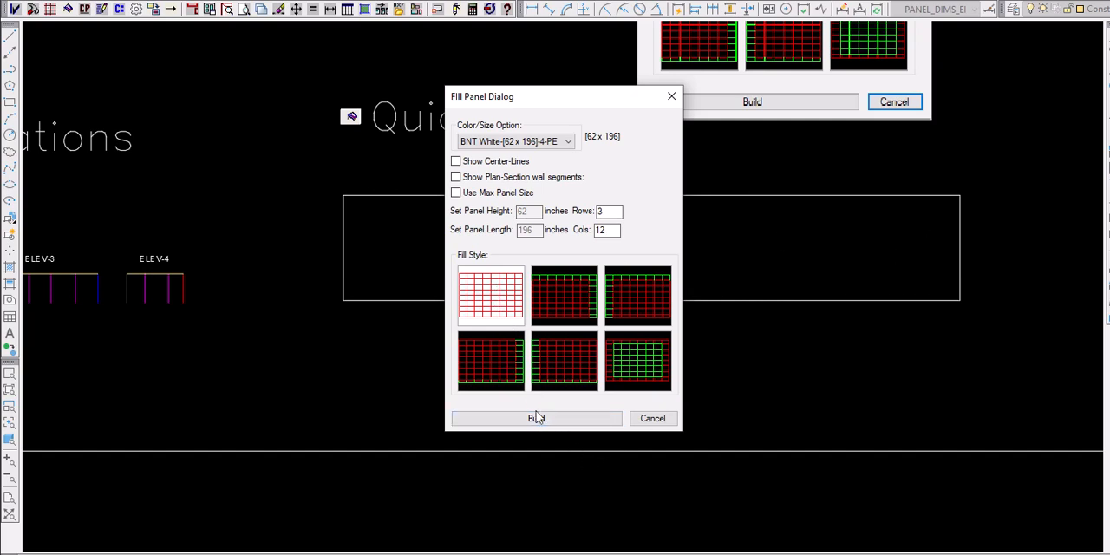
{"action": "left_click", "coordinate": [537, 420]}
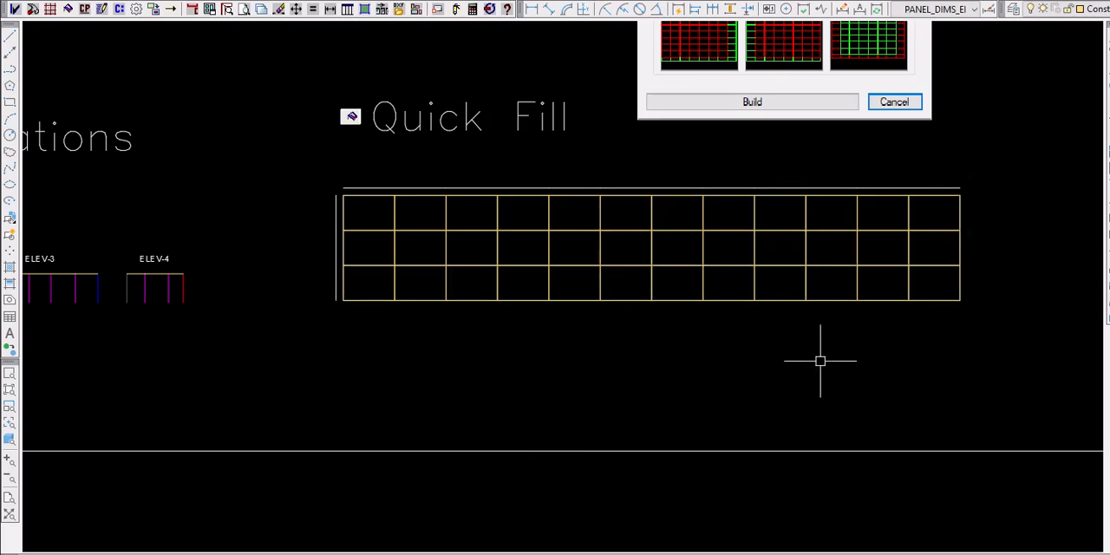
- Examine the panel ID labels on the magenta panels under Re-Scale PNLID'S and Extrusion Labels
{"action": "scroll", "coordinate": [514, 208], "scroll_direction": "up", "scroll_amount": 8}
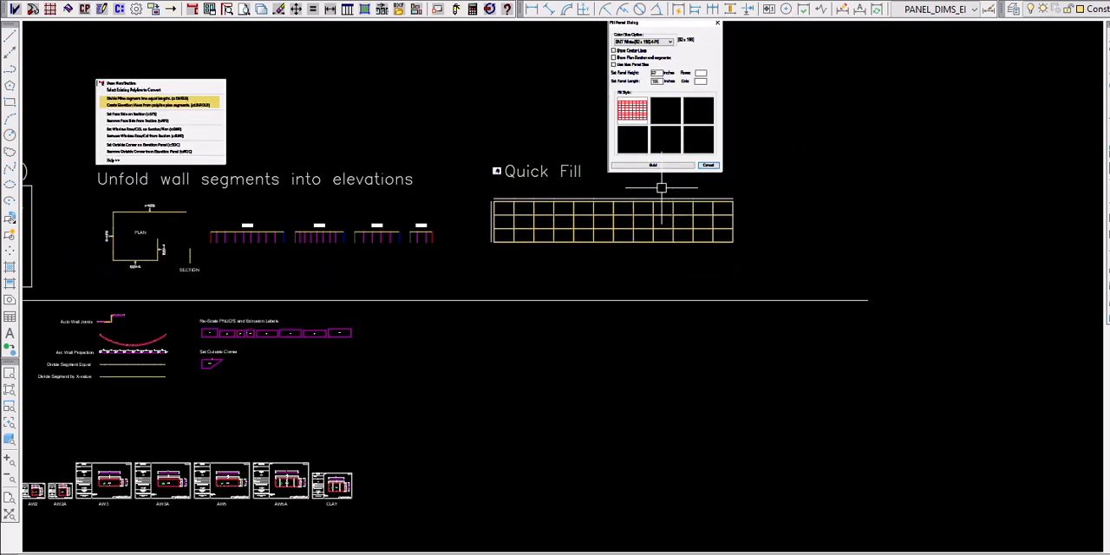
{"action": "mouse_move", "coordinate": [511, 368]}
{"action": "middle_mouse_down"}
{"action": "mouse_move", "coordinate": [659, 322]}
{"action": "mouse_move", "coordinate": [782, 343]}
{"action": "middle_mouse_up"}
{"action": "scroll", "coordinate": [506, 305], "scroll_direction": "up", "scroll_amount": 10}
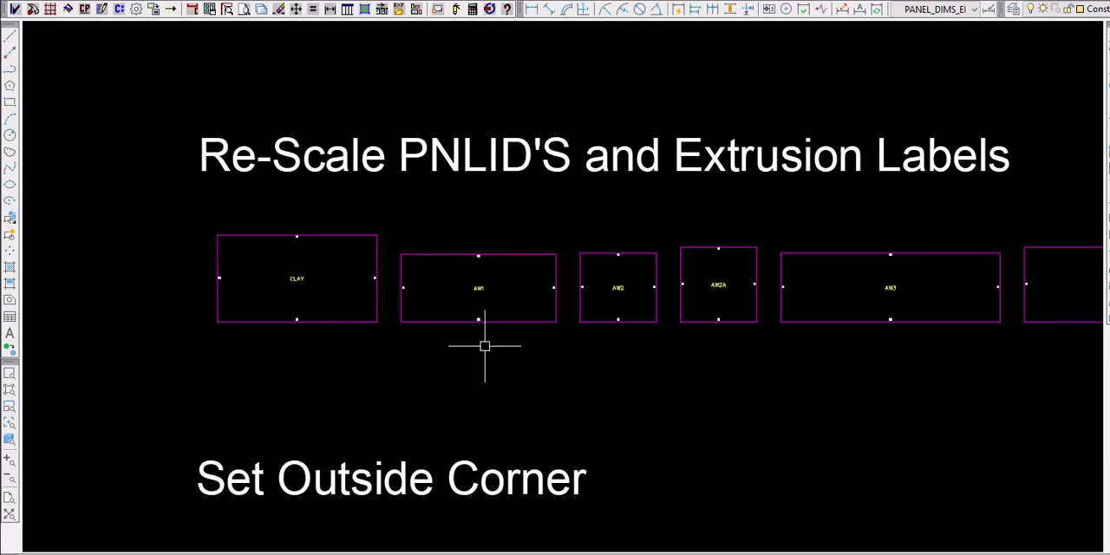
{"action": "scroll", "coordinate": [282, 359], "scroll_direction": "down", "scroll_amount": 2}
{"action": "scroll", "coordinate": [282, 359], "scroll_direction": "down", "scroll_amount": 2}
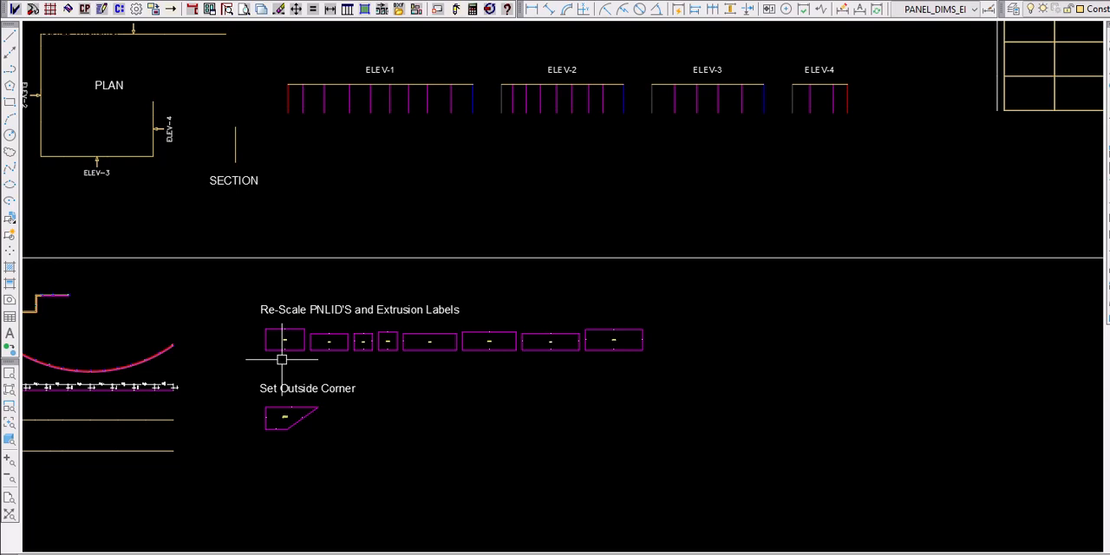
{"action": "scroll", "coordinate": [282, 359], "scroll_direction": "up", "scroll_amount": 2}
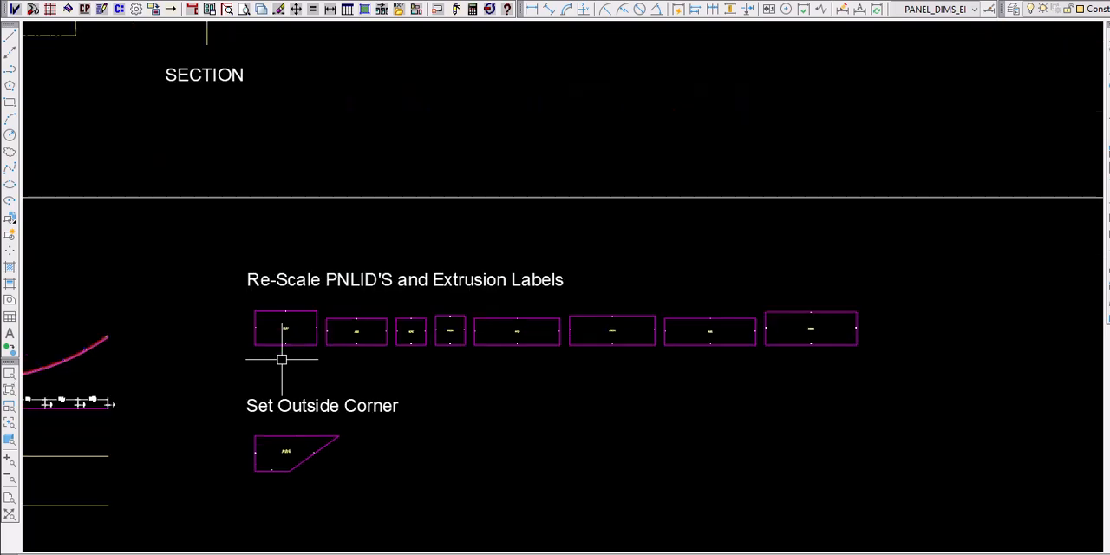
- Re-scale the panel IDs of all eight panels under Re-Scale PNLID'S and Extrusion Labels to size 16
{"action": "left_click", "coordinate": [120, 11]}
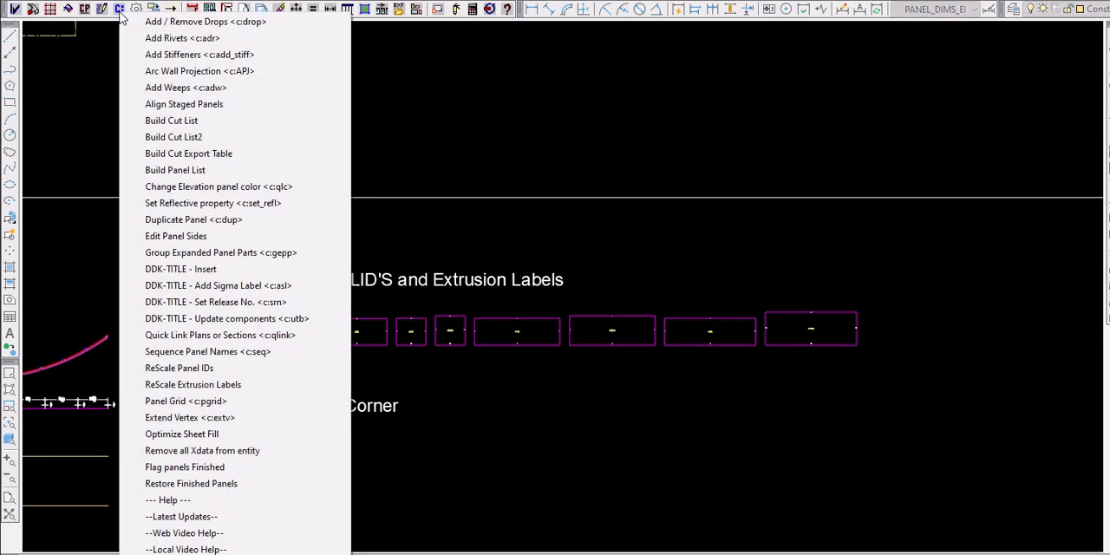
{"action": "left_click", "coordinate": [200, 369]}
{"action": "left_click", "coordinate": [226, 302]}
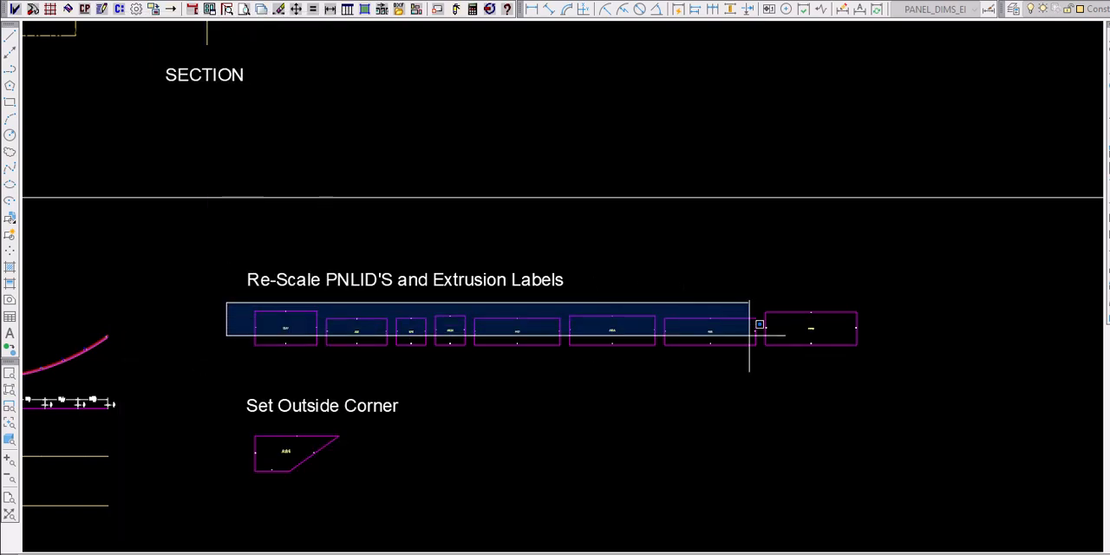
{"action": "left_click", "coordinate": [888, 339]}
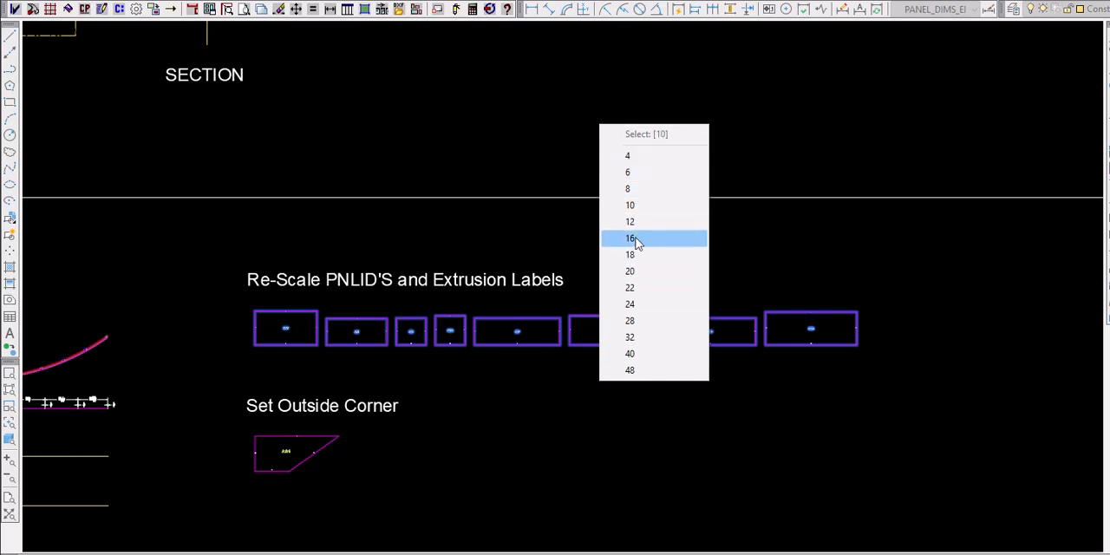
{"action": "left_click", "coordinate": [636, 239]}
{"action": "scroll", "coordinate": [295, 339], "scroll_direction": "up", "scroll_amount": 5}
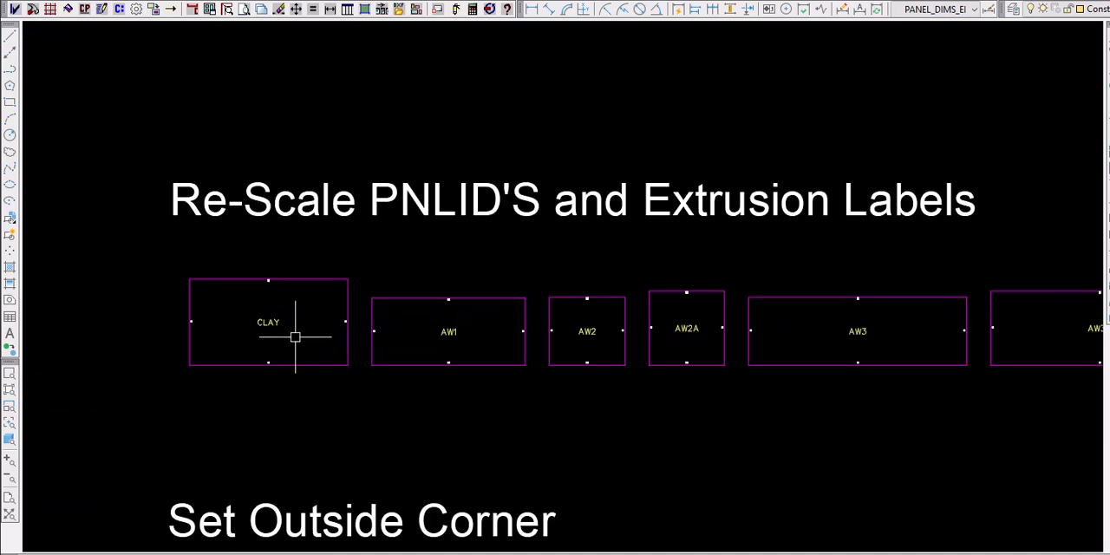
- Re-scale the extrusion labels of the same eight panels to size 10 and check the PE labels on their edges
{"action": "left_click", "coordinate": [119, 9]}
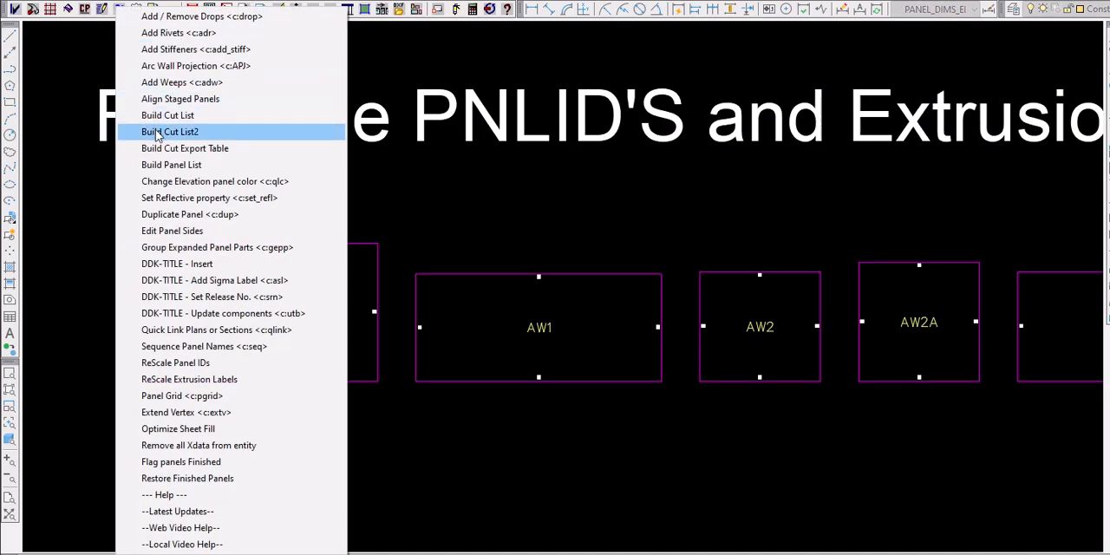
{"action": "left_click", "coordinate": [199, 382]}
{"action": "left_click", "coordinate": [90, 220]}
{"action": "scroll", "coordinate": [260, 397], "scroll_direction": "down", "scroll_amount": 2}
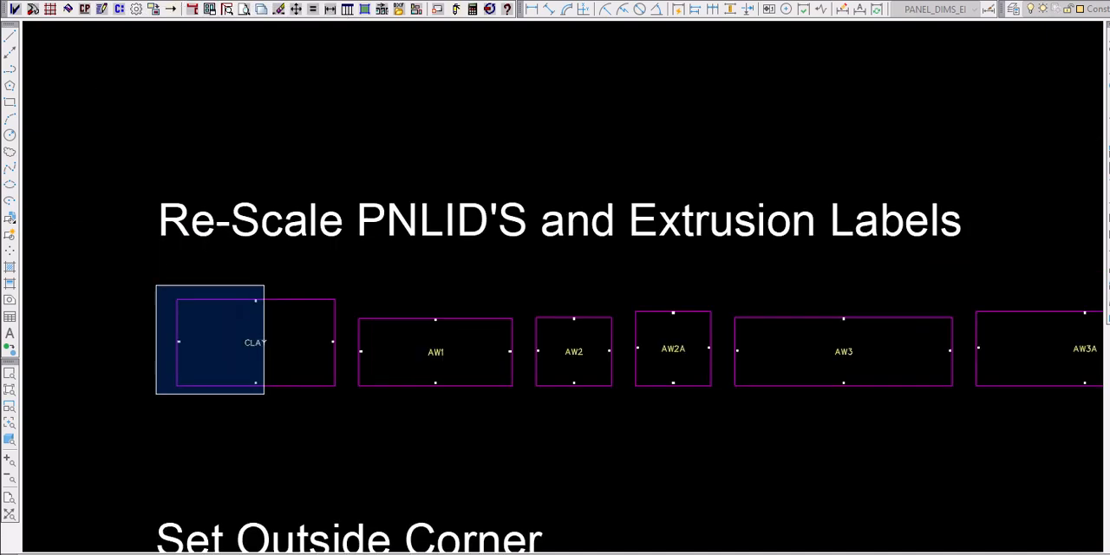
{"action": "scroll", "coordinate": [263, 392], "scroll_direction": "down", "scroll_amount": 4}
{"action": "left_click", "coordinate": [841, 407]}
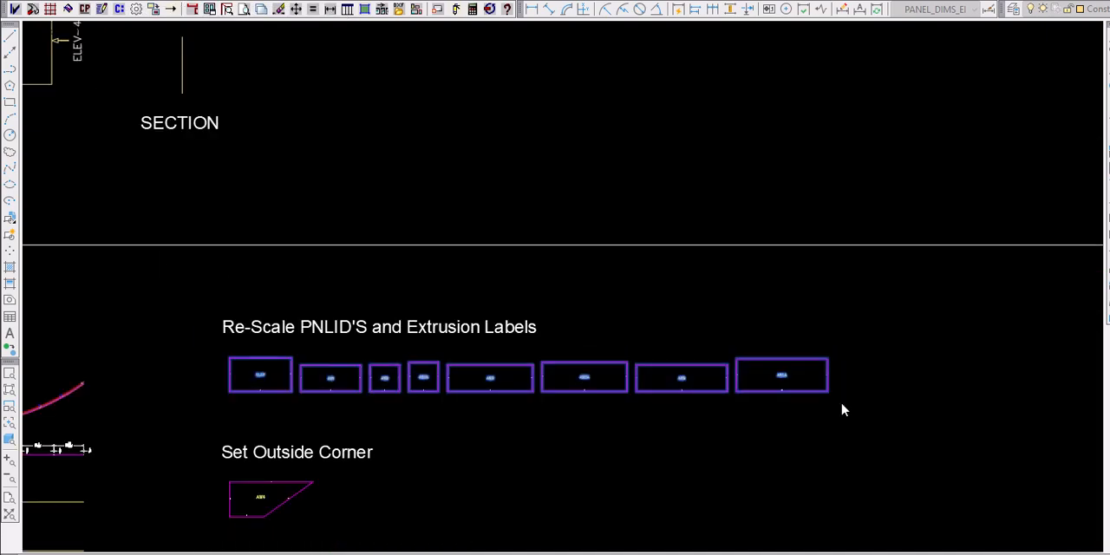
{"action": "right_click", "coordinate": [841, 403]}
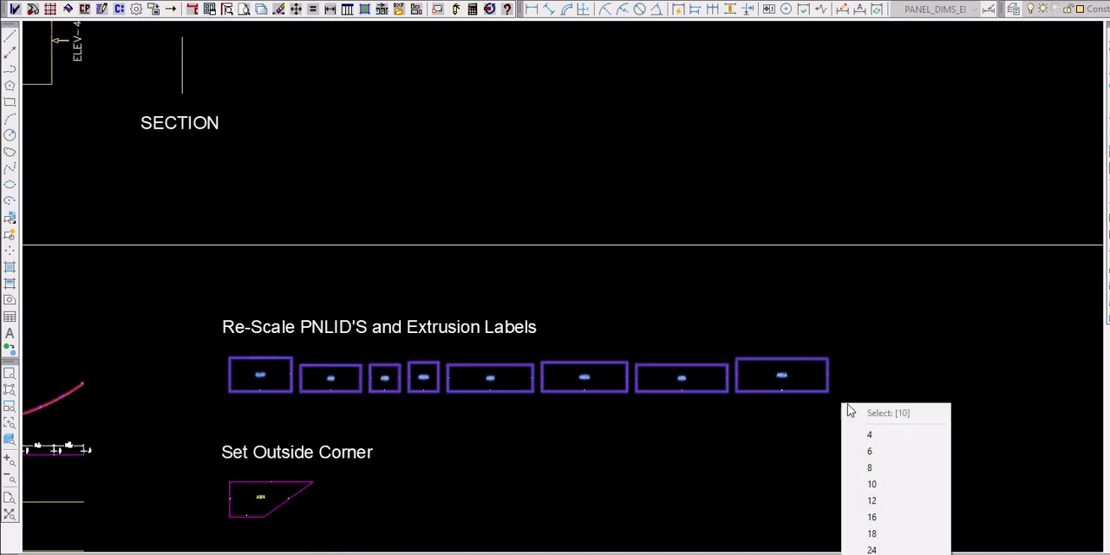
{"action": "left_click", "coordinate": [872, 485]}
{"action": "scroll", "coordinate": [312, 386], "scroll_direction": "up", "scroll_amount": 5}
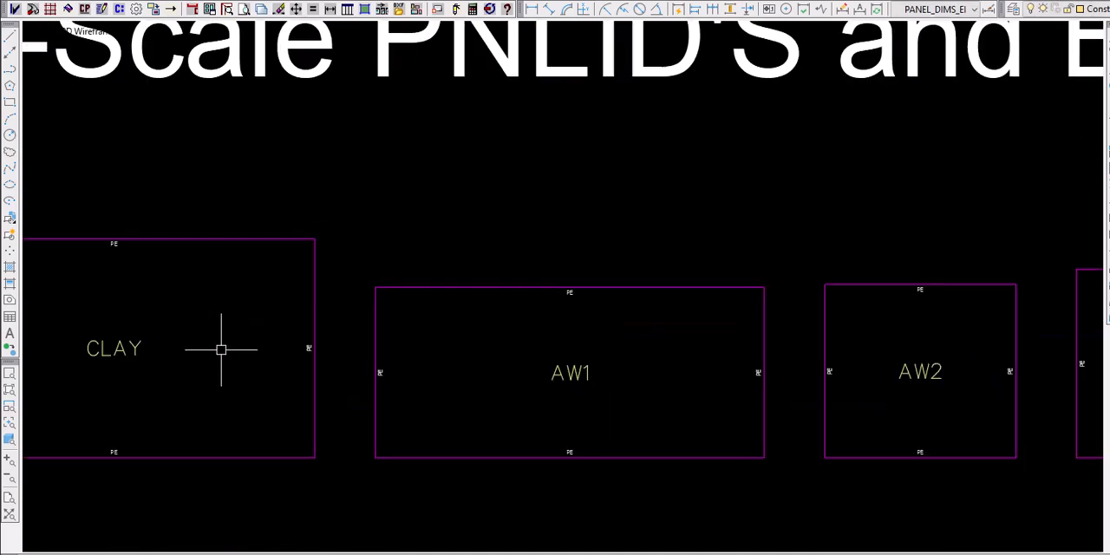
{"action": "middle_click_drag", "start_coordinate": [161, 275], "coordinate": [572, 230]}
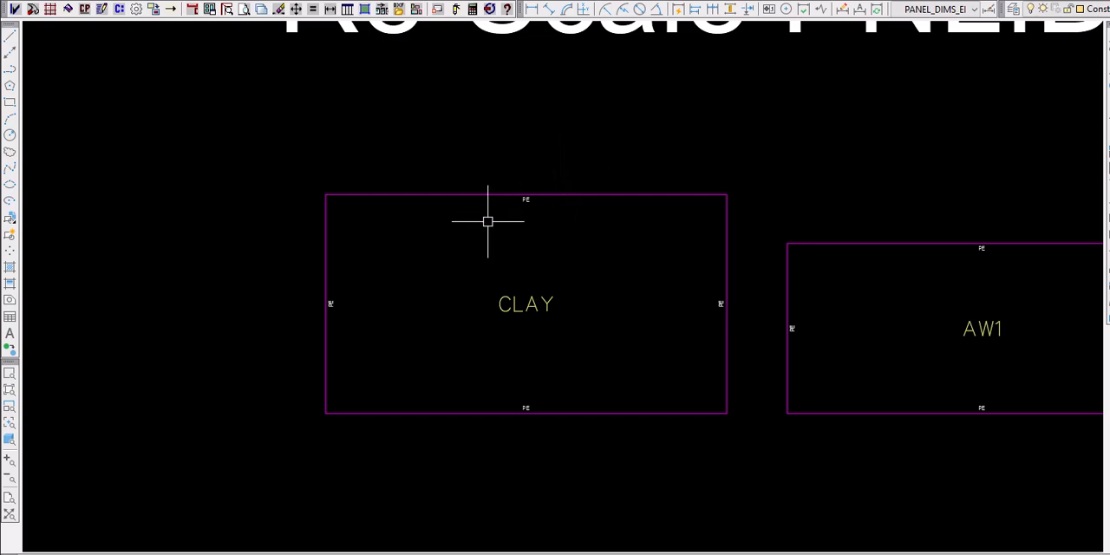
{"action": "scroll", "coordinate": [97, 249], "scroll_direction": "down", "scroll_amount": 2}
{"action": "scroll", "coordinate": [378, 194], "scroll_direction": "down", "scroll_amount": 2}
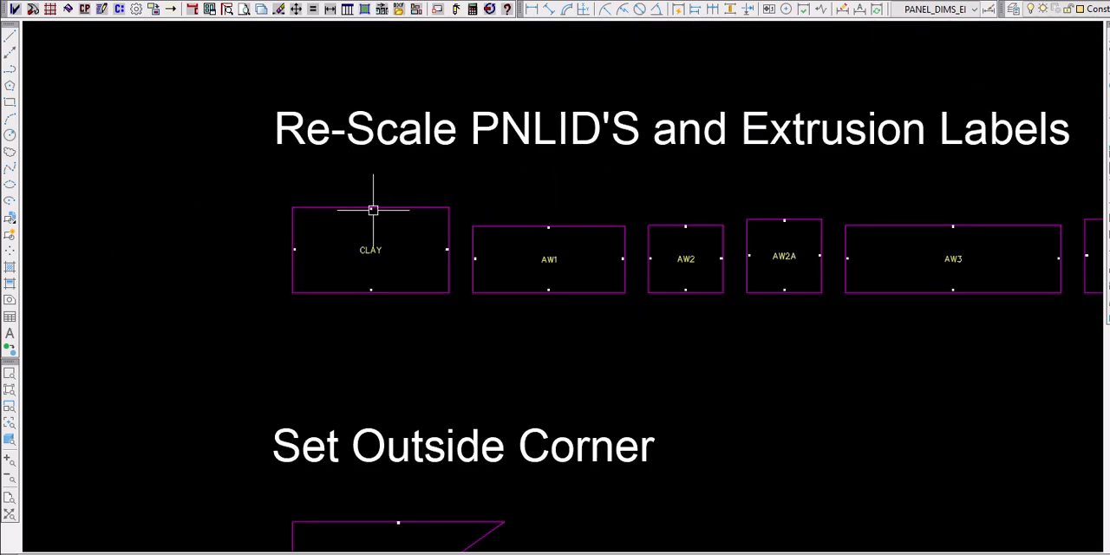
{"action": "scroll", "coordinate": [281, 258], "scroll_direction": "down", "scroll_amount": 3}
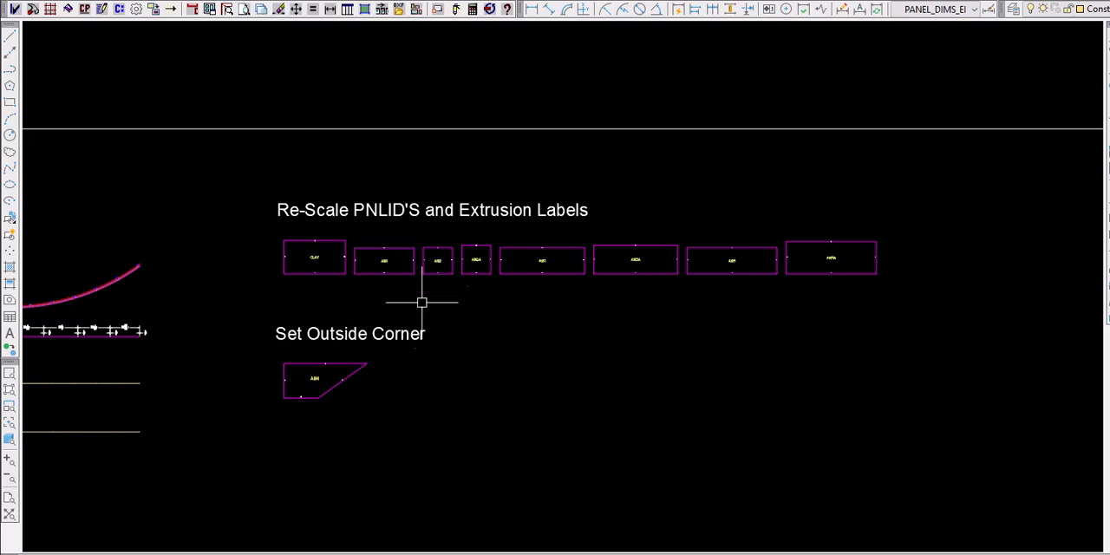
- Find panel AW3 in its elevation view with Find Panel
{"action": "left_click", "coordinate": [245, 10]}
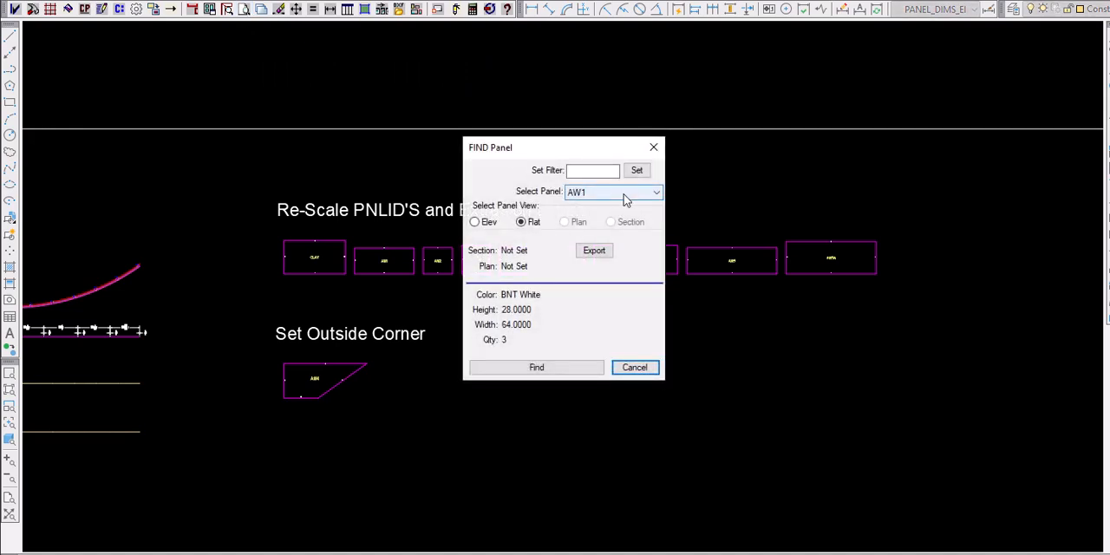
{"action": "left_click", "coordinate": [623, 194]}
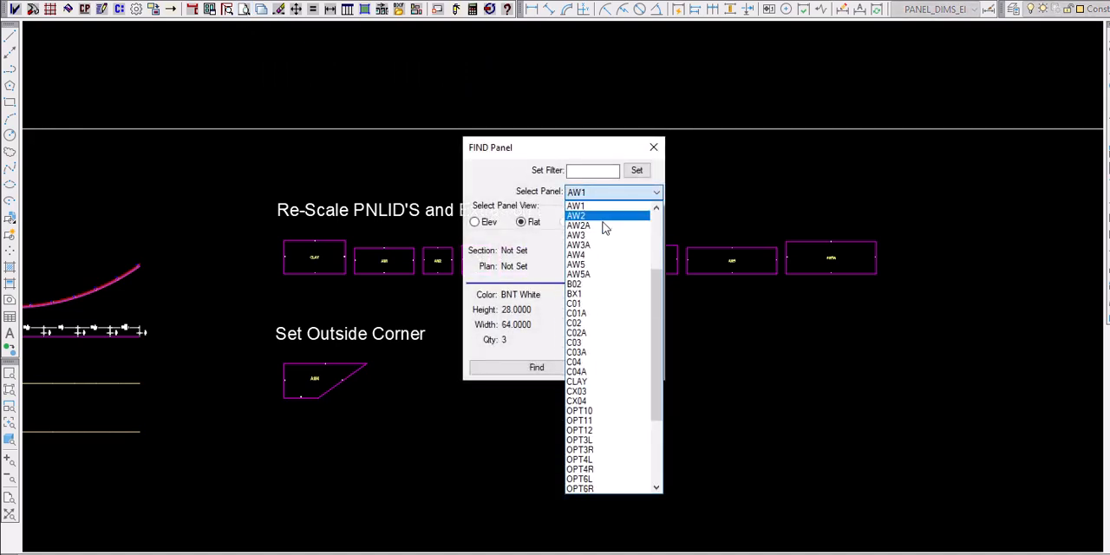
{"action": "left_click", "coordinate": [599, 235]}
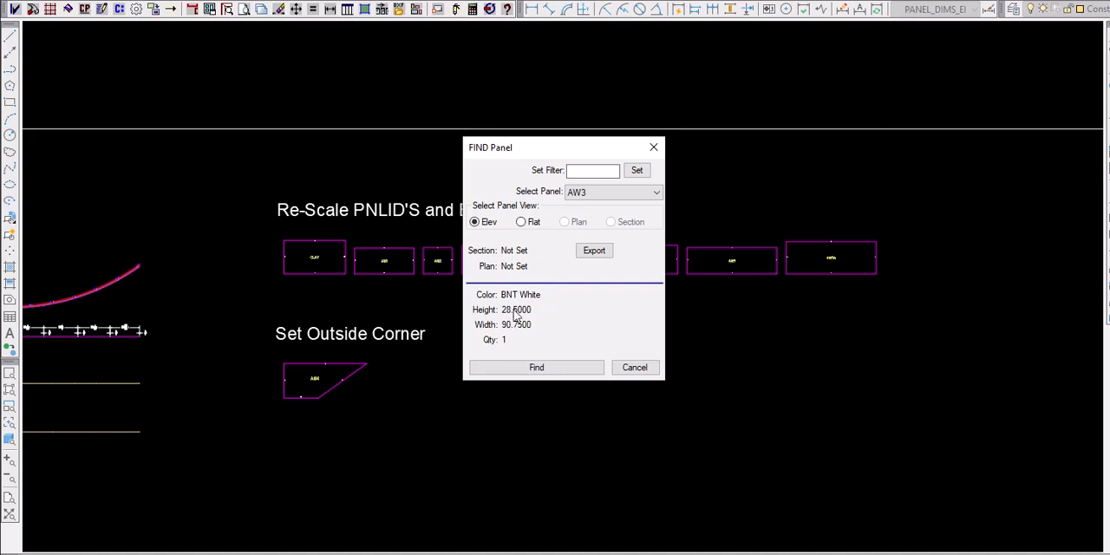
{"action": "left_click", "coordinate": [535, 368]}
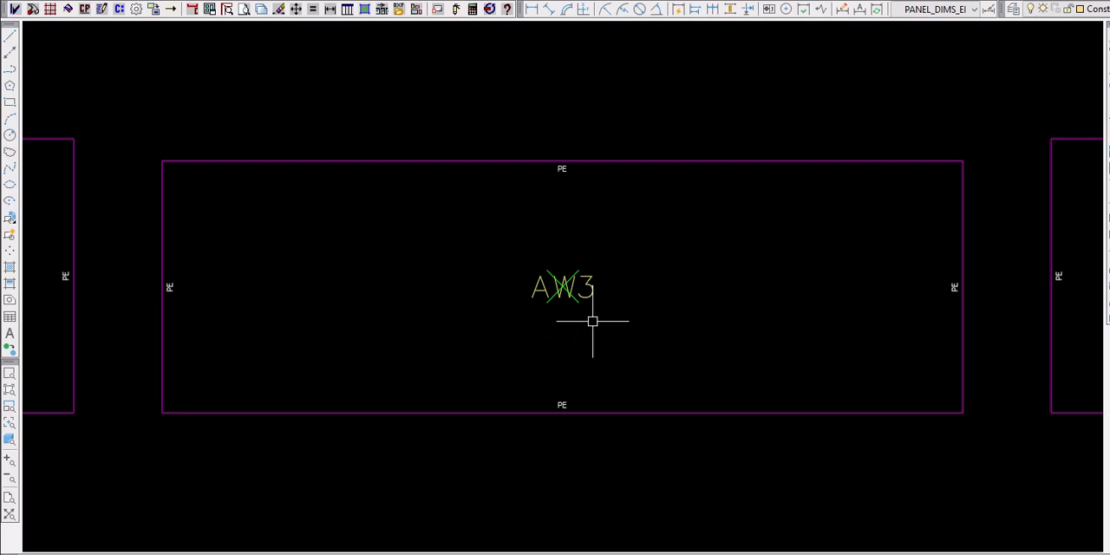
- Find the flat view of panel AW3 and look over its fabrication sheet among the neighbouring sheets
{"action": "left_click", "coordinate": [244, 8]}
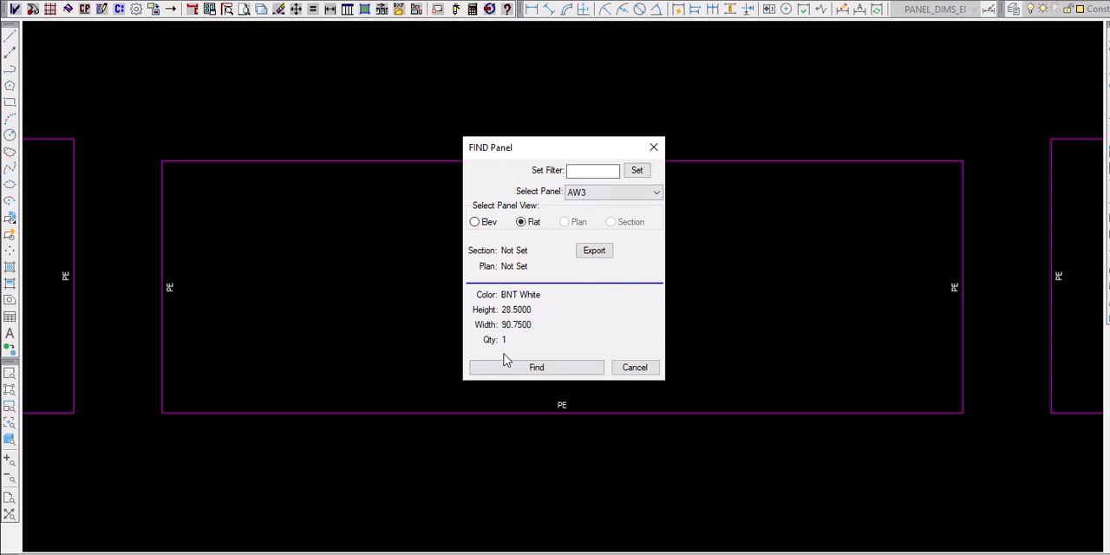
{"action": "left_click", "coordinate": [526, 370]}
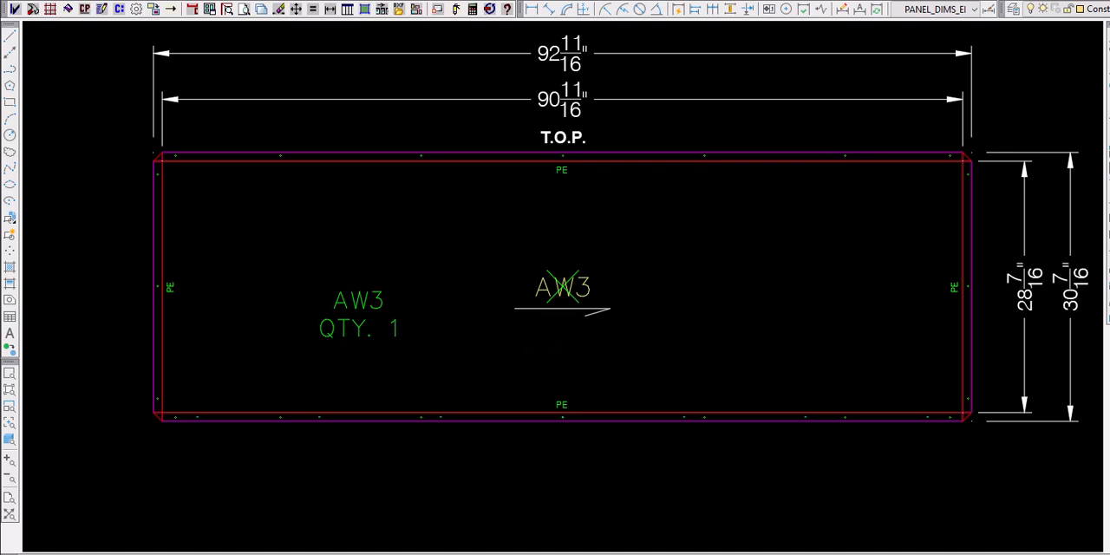
{"action": "scroll", "coordinate": [460, 289], "scroll_direction": "down", "scroll_amount": 5}
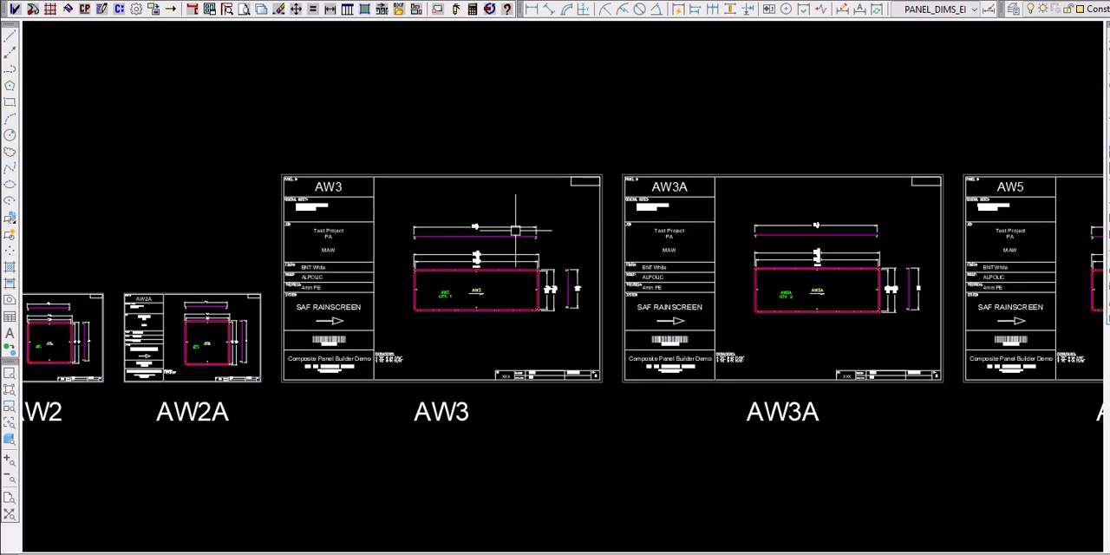
{"action": "scroll", "coordinate": [525, 254], "scroll_direction": "down", "scroll_amount": 6}
{"action": "middle_click_drag", "start_coordinate": [732, 282], "coordinate": [592, 341]}
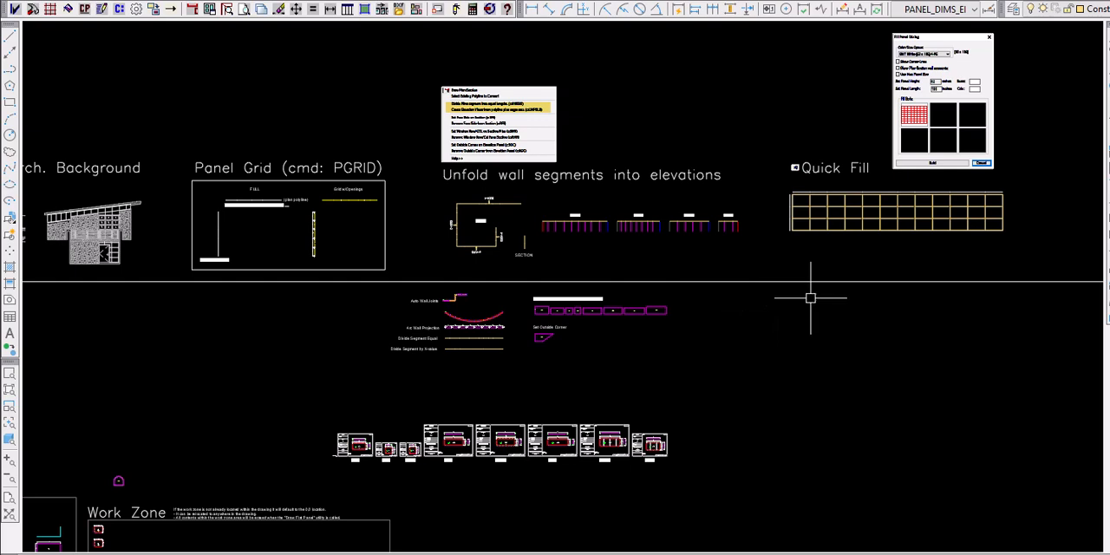
- Start creating elevation panels from CSV and load the panel schedule Sample CSV Panel List.csv
{"action": "left_click", "coordinate": [85, 11]}
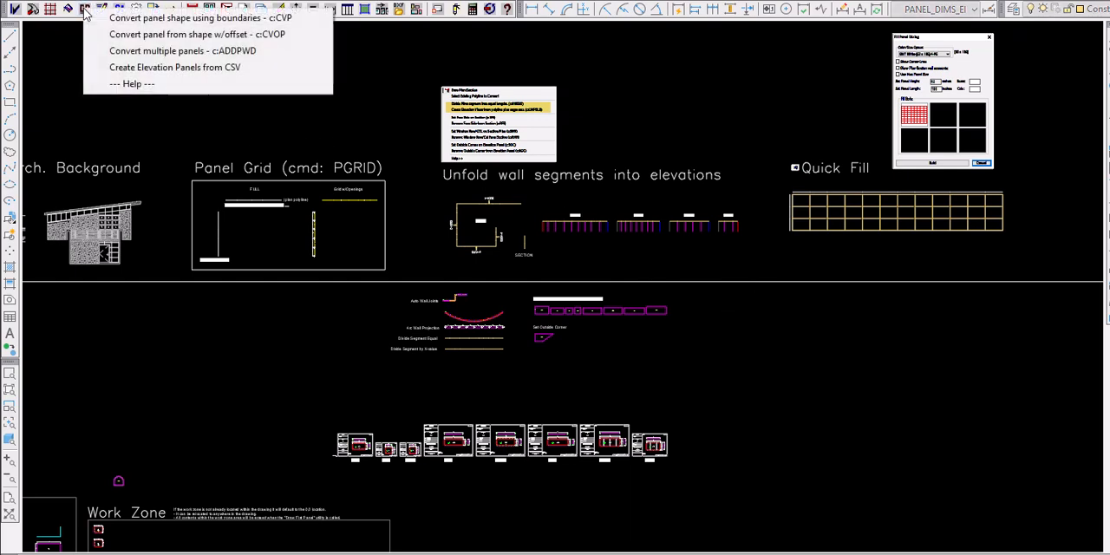
{"action": "left_click", "coordinate": [144, 67]}
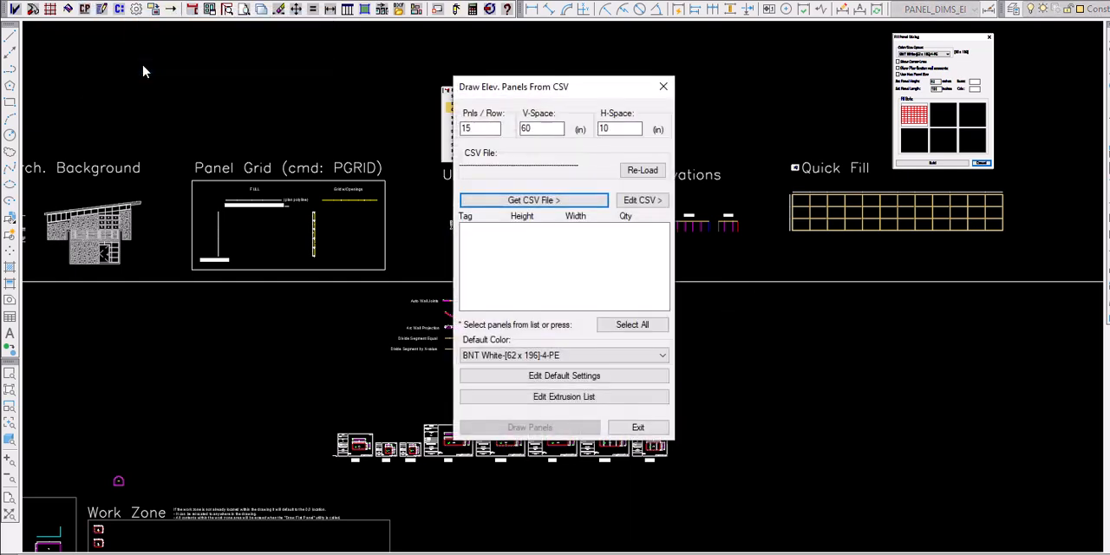
{"action": "left_click", "coordinate": [524, 204]}
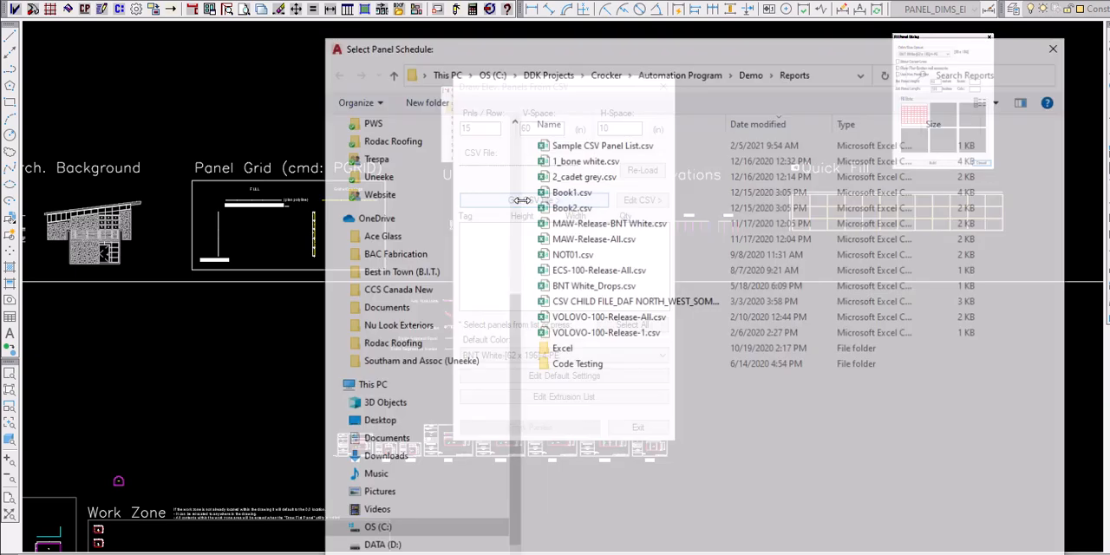
{"action": "double_click", "coordinate": [607, 144]}
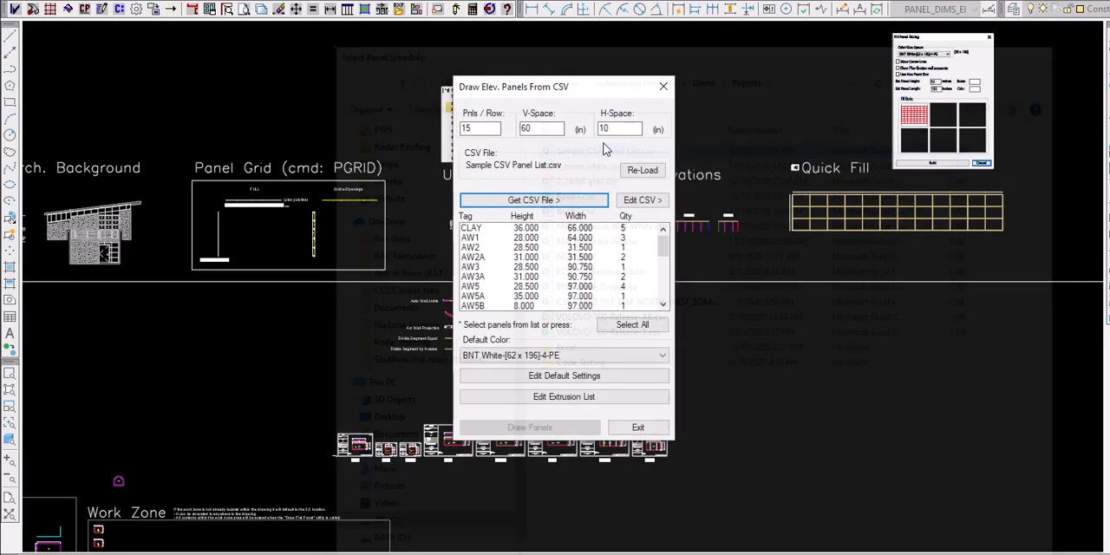
- Draw panels AW7A through AW8B from the CSV list in BNT White-[62 x 196]-4-PE, placed in the empty area below Quick Fill
{"action": "scroll", "coordinate": [574, 256], "scroll_direction": "down", "scroll_amount": 4}
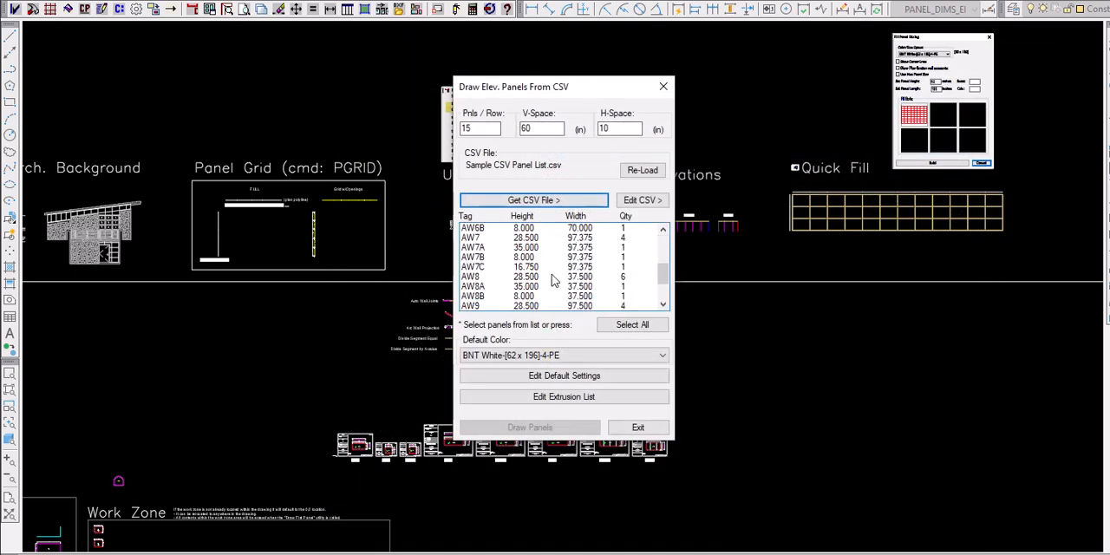
{"action": "left_click_drag", "start_coordinate": [523, 248], "coordinate": [524, 296]}
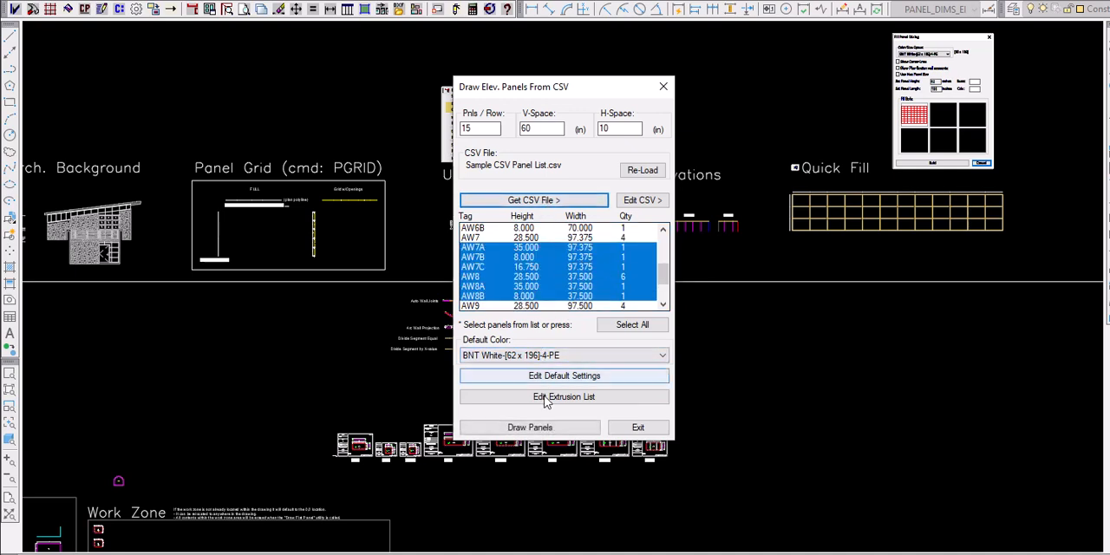
{"action": "left_click", "coordinate": [533, 433]}
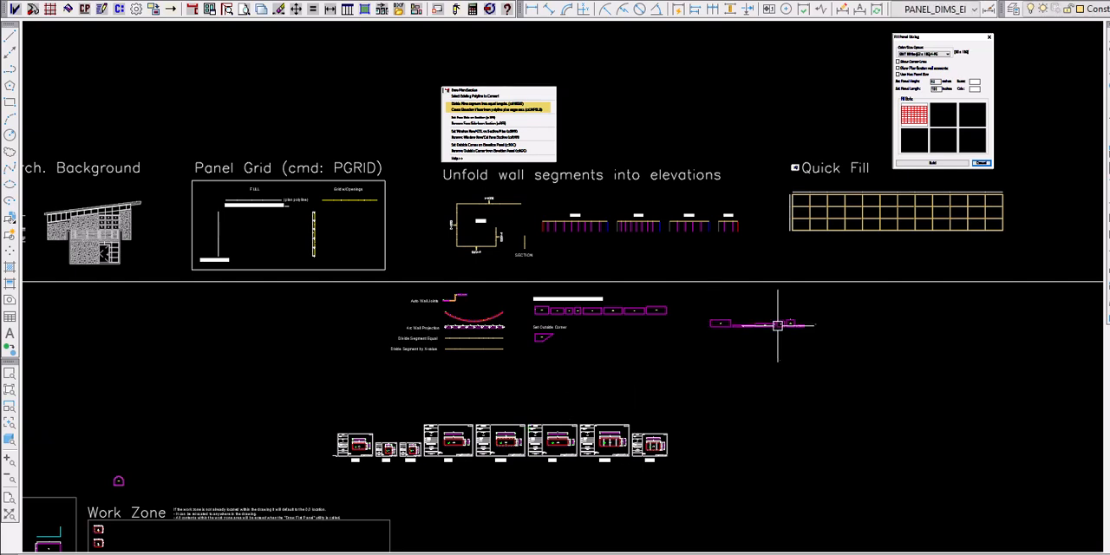
{"action": "left_click", "coordinate": [779, 323]}
{"action": "scroll", "coordinate": [776, 325], "scroll_direction": "up", "scroll_amount": 5}
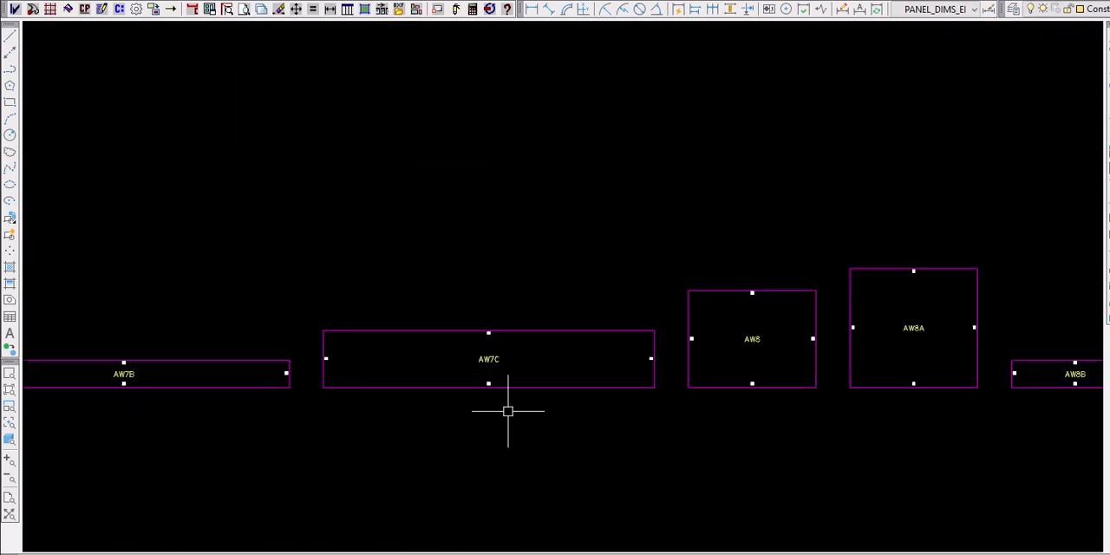
- Set an outside corner on the sloped edge of panel AW4 with an 18 in. face length, 90-degree face angle and maintained extrusion tags
{"action": "scroll", "coordinate": [803, 333], "scroll_direction": "down", "scroll_amount": 7}
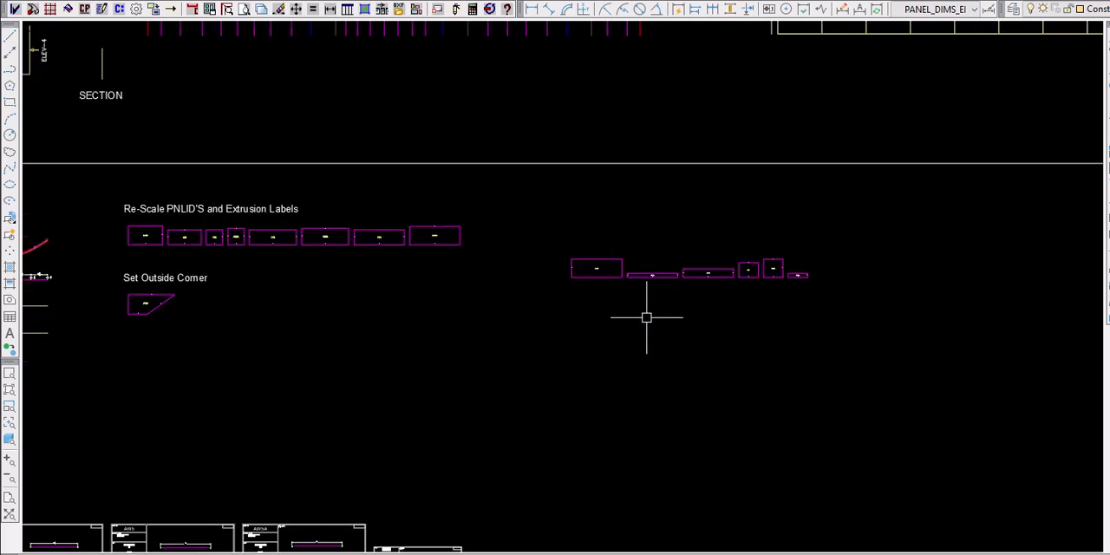
{"action": "middle_click_drag", "start_coordinate": [196, 310], "coordinate": [407, 300]}
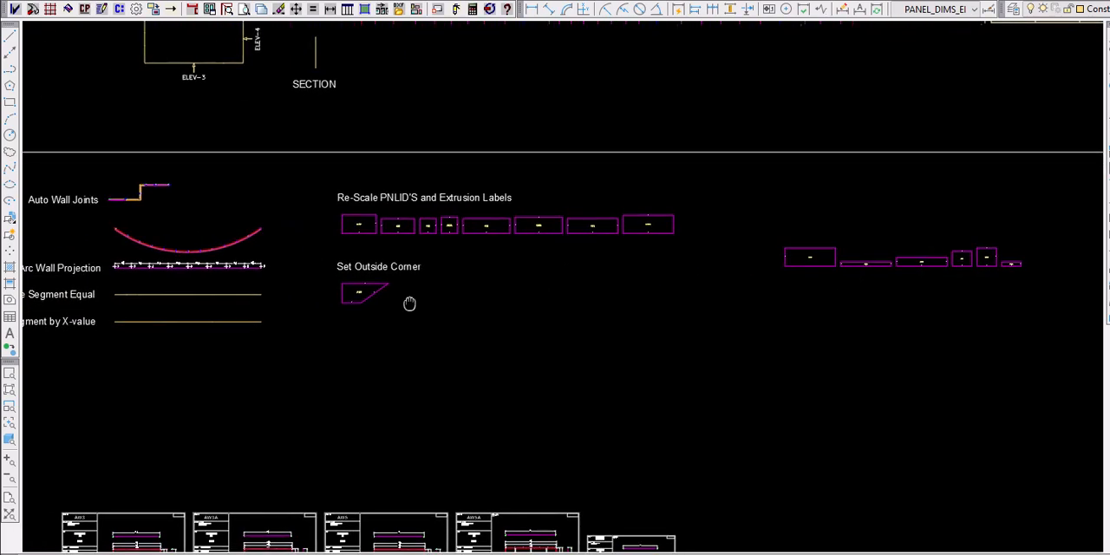
{"action": "scroll", "coordinate": [360, 292], "scroll_direction": "up", "scroll_amount": 10}
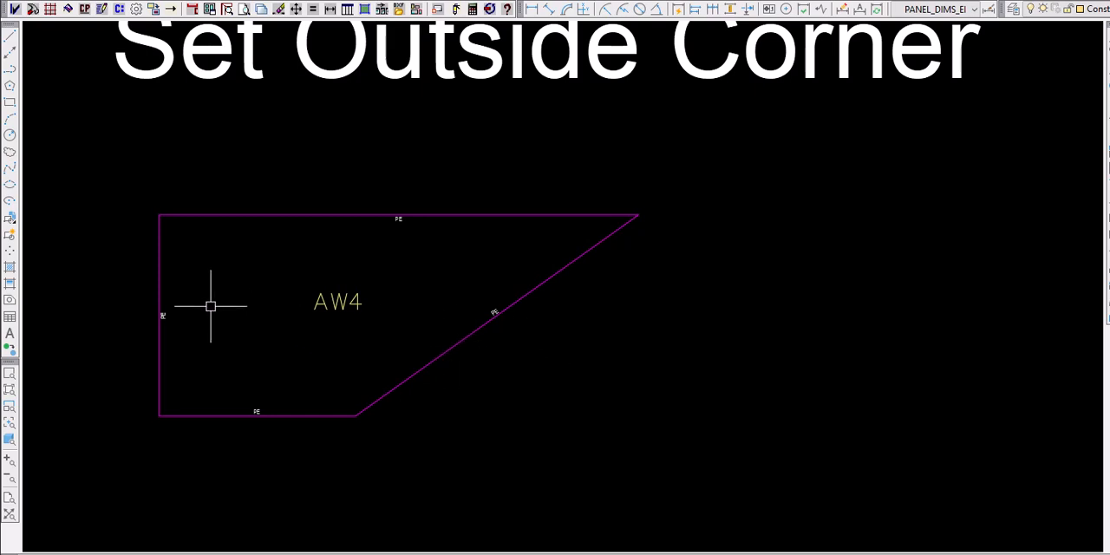
{"action": "left_click", "coordinate": [159, 319]}
{"action": "left_click", "coordinate": [489, 314]}
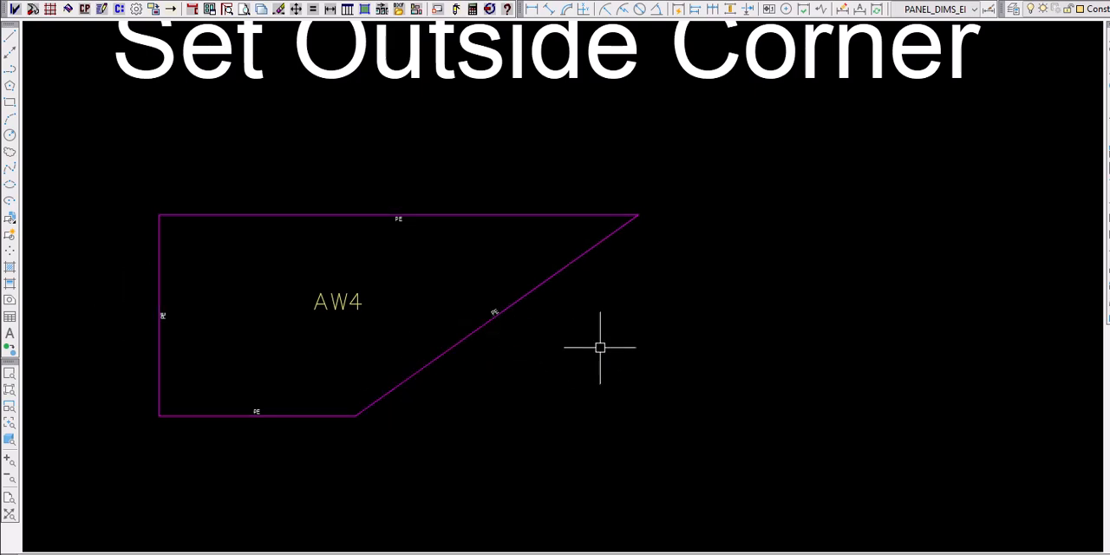
{"action": "left_click", "coordinate": [196, 10]}
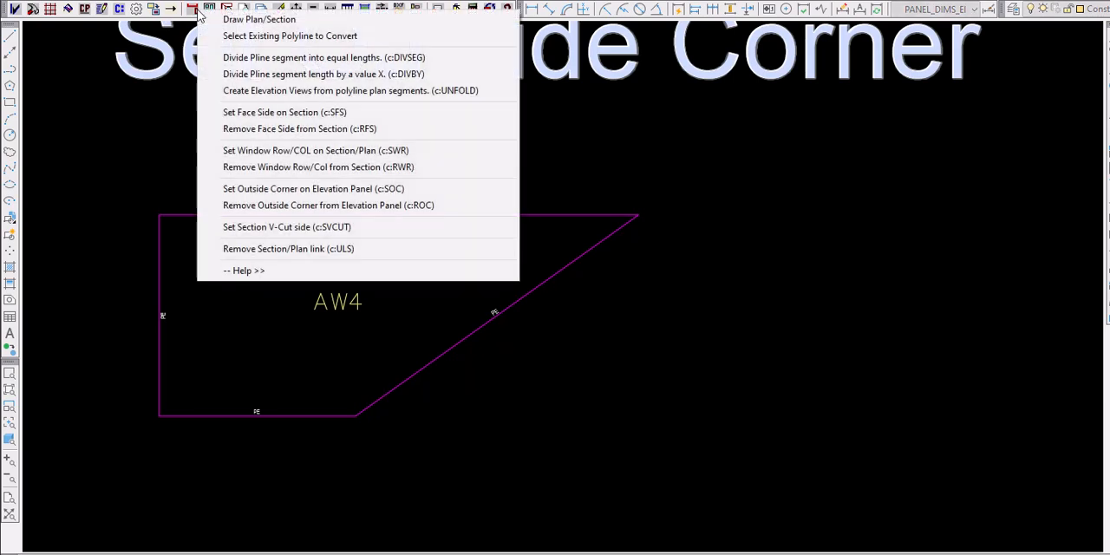
{"action": "left_click", "coordinate": [279, 189]}
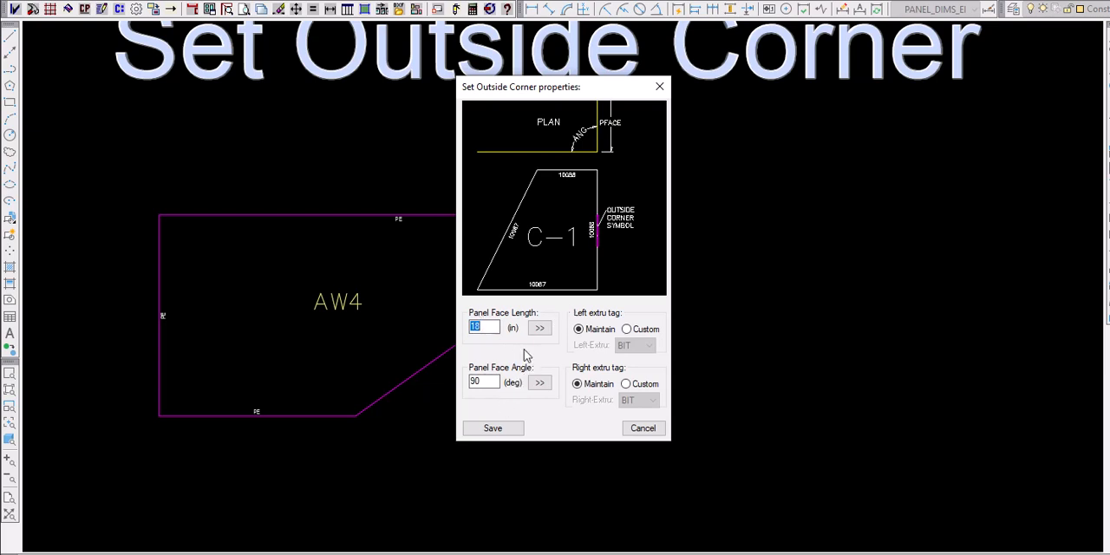
{"action": "left_click", "coordinate": [492, 429]}
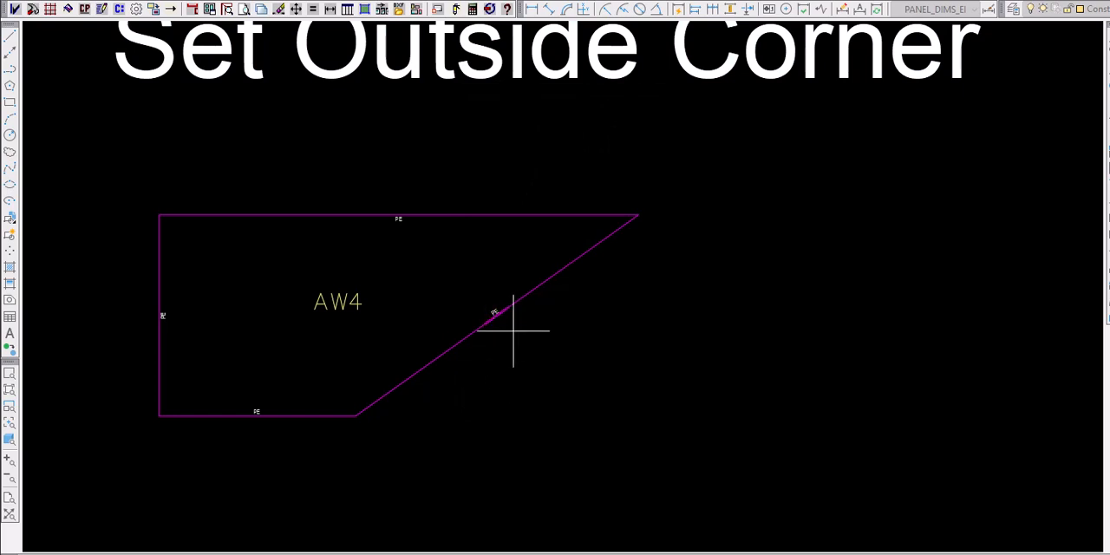
- Draw the flat view of the standard panel AW4 and inspect its unfolded corner faces and dimensions
{"action": "scroll", "coordinate": [510, 335], "scroll_direction": "up", "scroll_amount": 5}
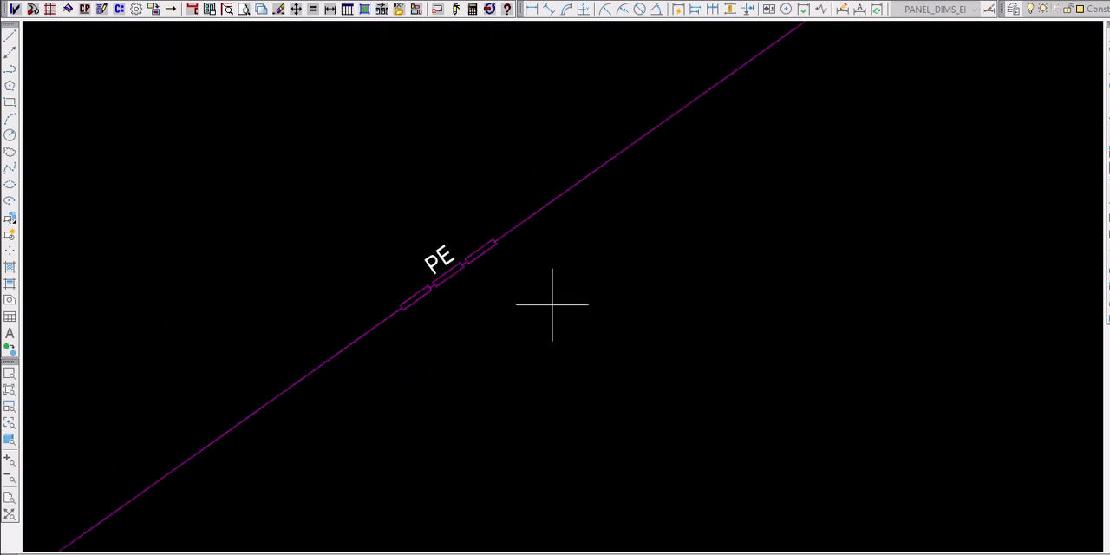
{"action": "scroll", "coordinate": [607, 300], "scroll_direction": "down", "scroll_amount": 5}
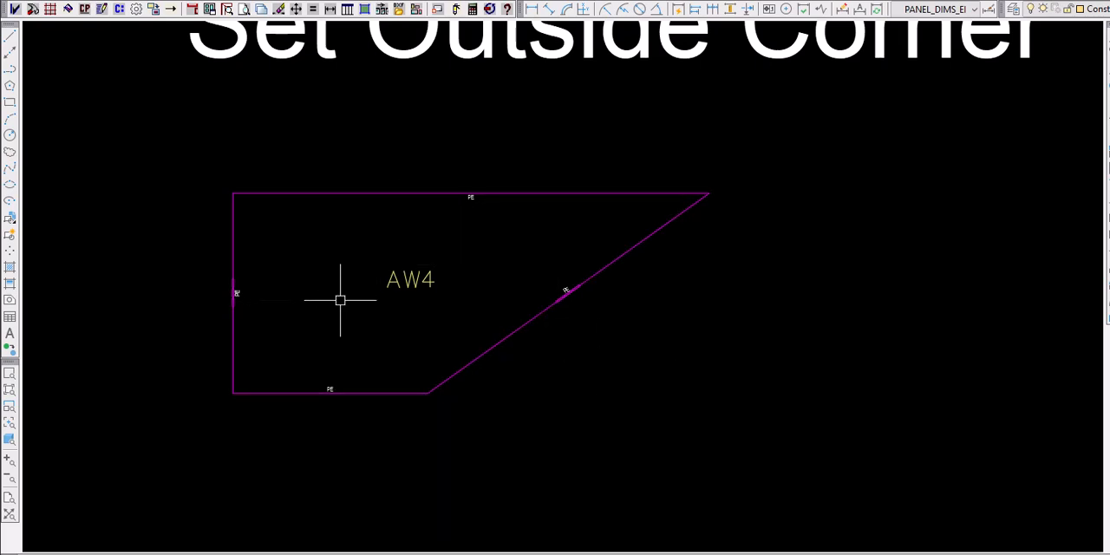
{"action": "left_click", "coordinate": [364, 10]}
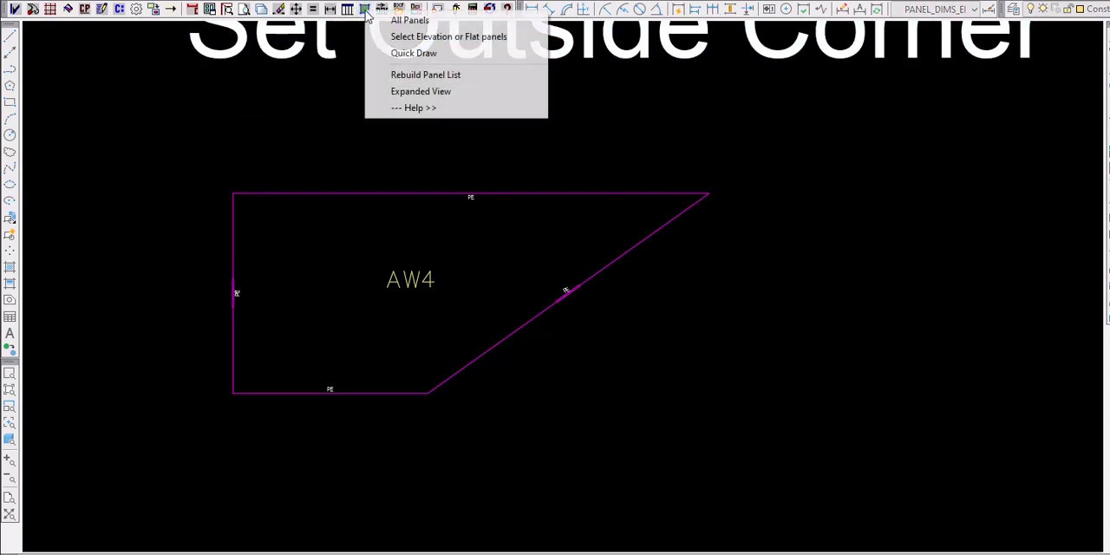
{"action": "left_click", "coordinate": [427, 43]}
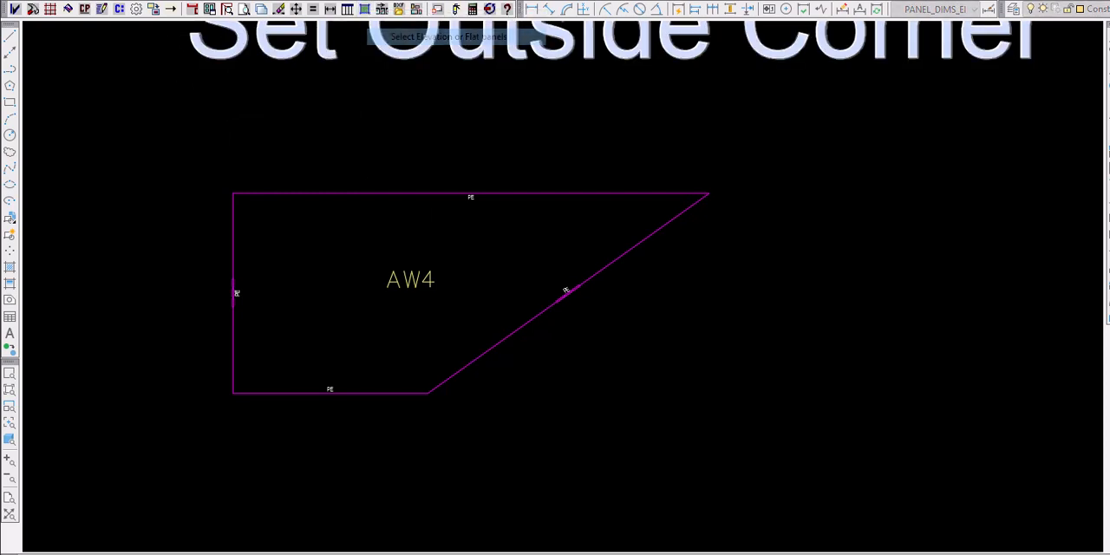
{"action": "left_click", "coordinate": [500, 194]}
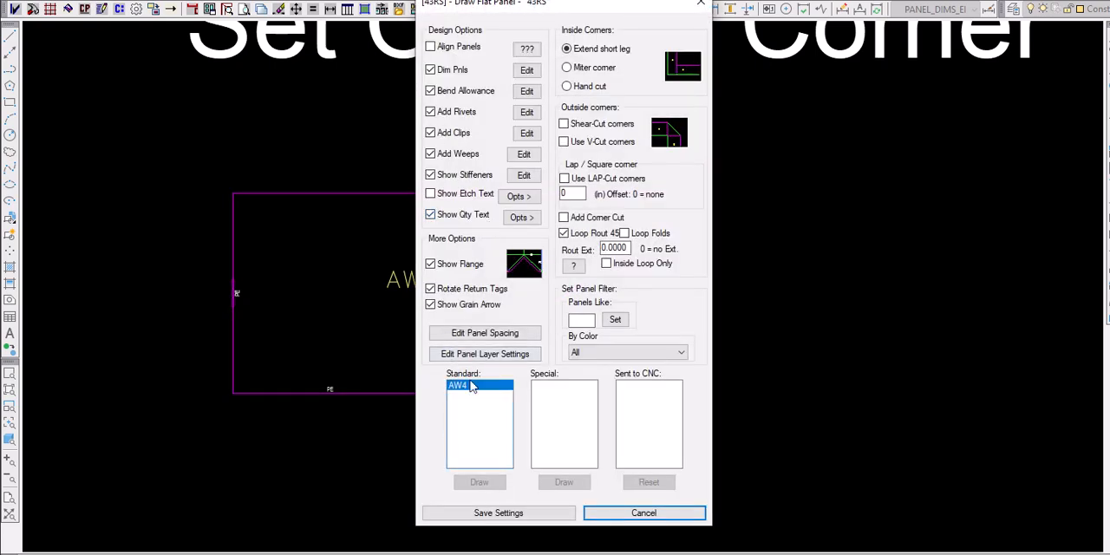
{"action": "left_click", "coordinate": [468, 393]}
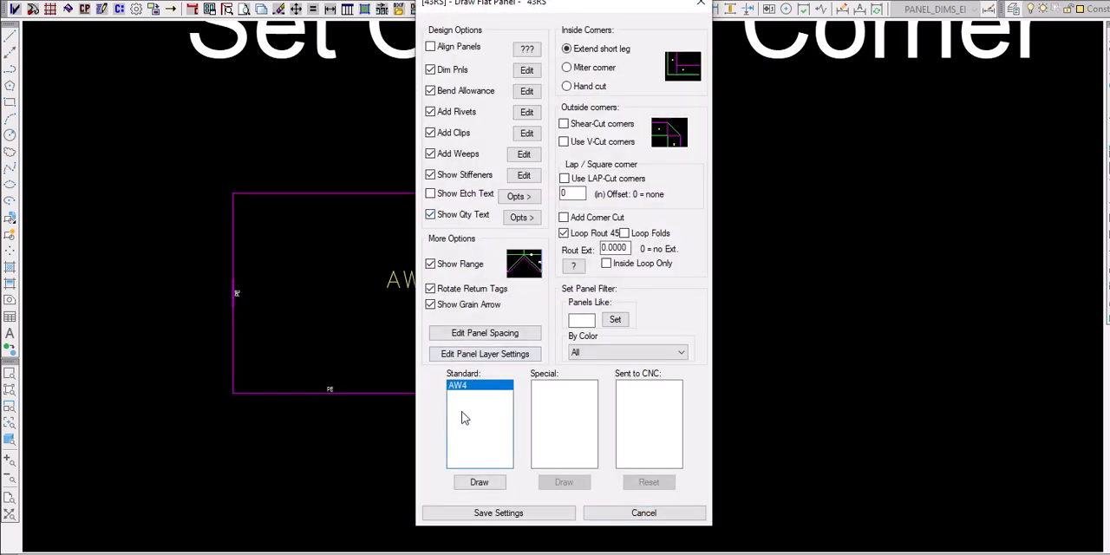
{"action": "left_click", "coordinate": [473, 482]}
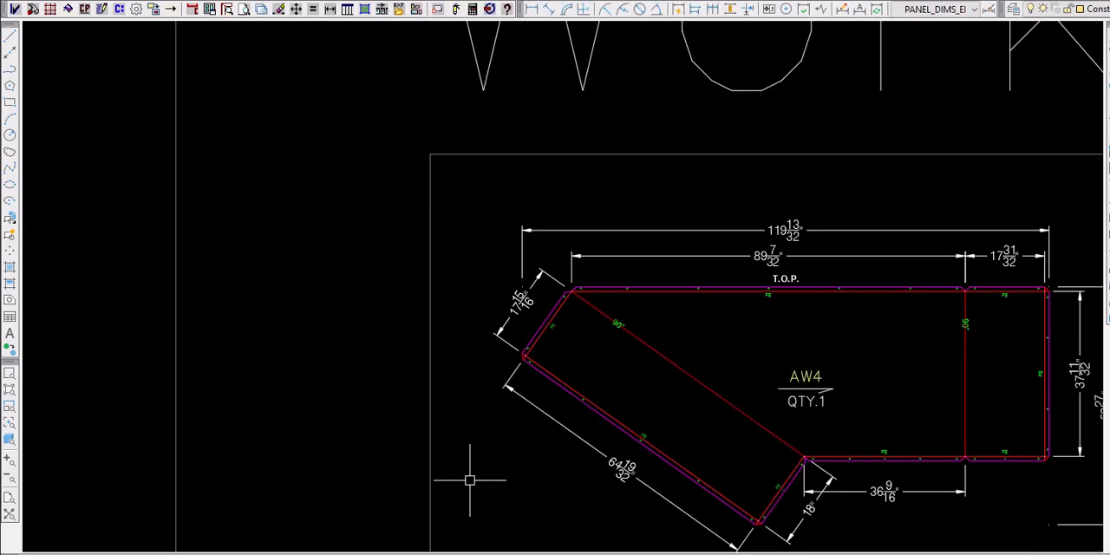
{"action": "scroll", "coordinate": [310, 271], "scroll_direction": "down", "scroll_amount": 2}
{"action": "scroll", "coordinate": [577, 312], "scroll_direction": "up", "scroll_amount": 5}
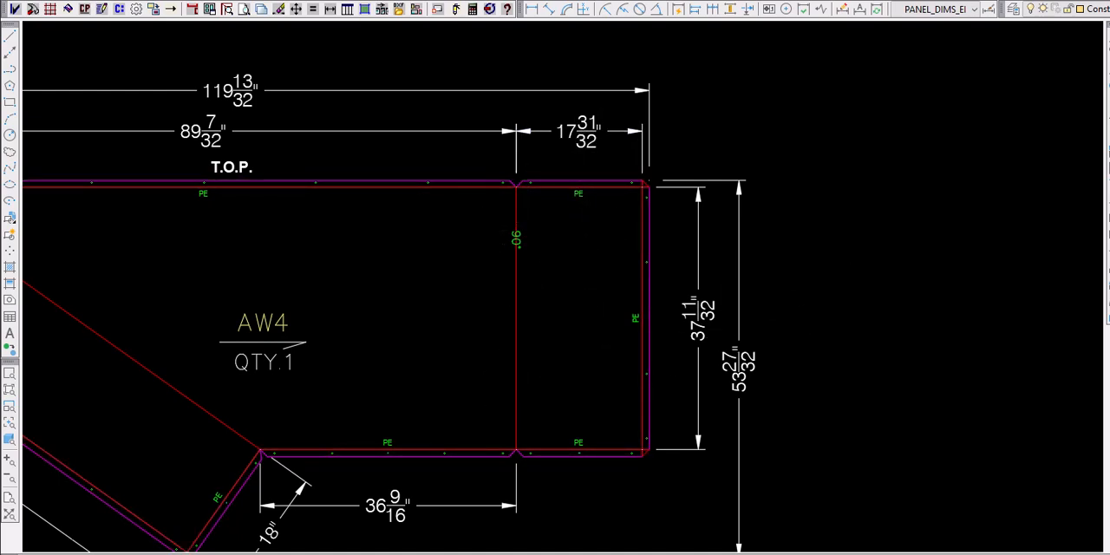
{"action": "scroll", "coordinate": [891, 251], "scroll_direction": "down", "scroll_amount": 3}
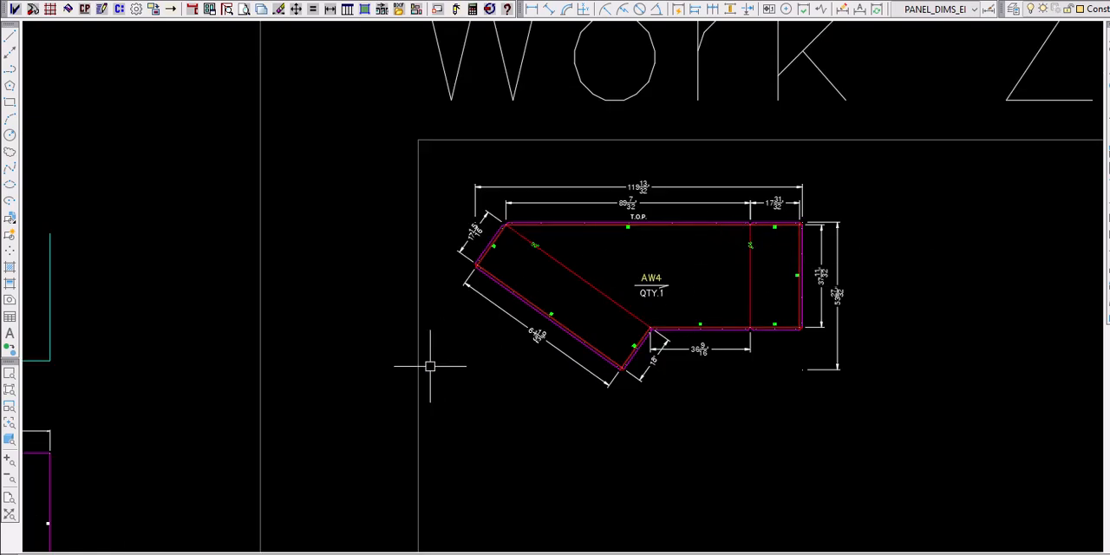
- Assign Rail-1: H-Channel to the uppermost red spline line in the Miscellaneous Field Materials layout
{"action": "scroll", "coordinate": [199, 144], "scroll_direction": "down", "scroll_amount": 6}
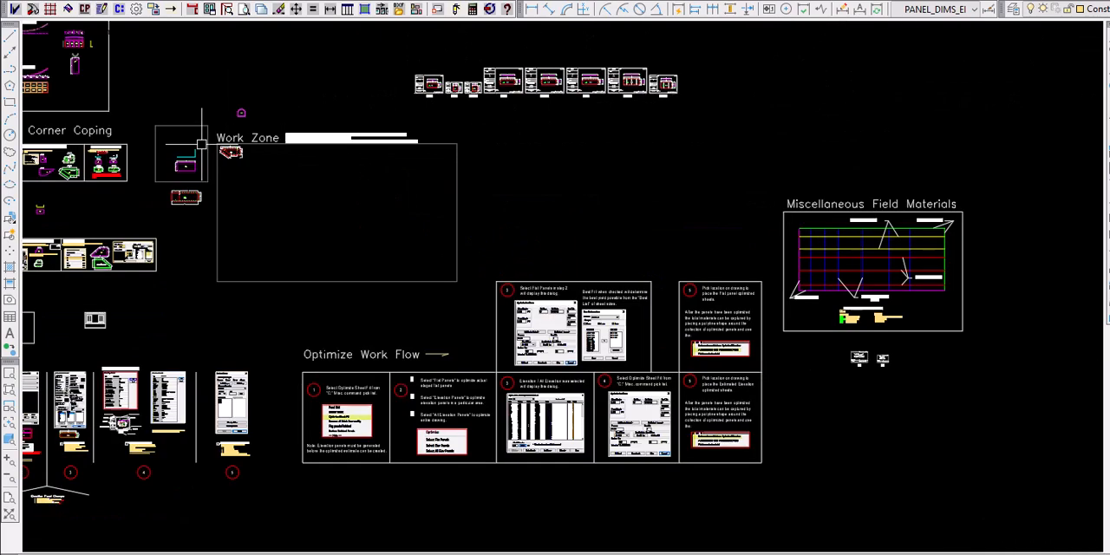
{"action": "scroll", "coordinate": [981, 250], "scroll_direction": "up", "scroll_amount": 5}
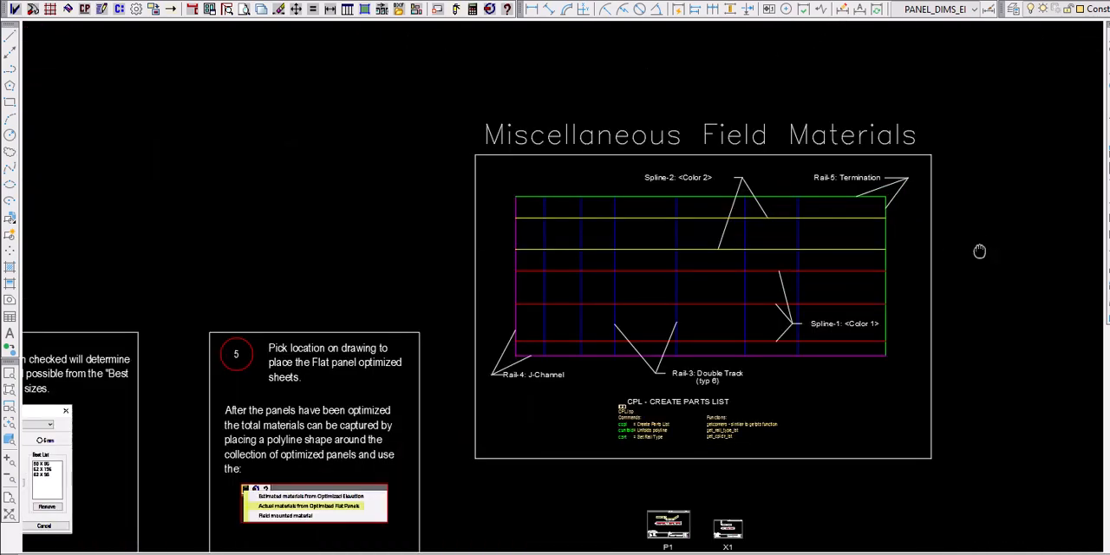
{"action": "middle_click_drag", "start_coordinate": [979, 251], "coordinate": [795, 219]}
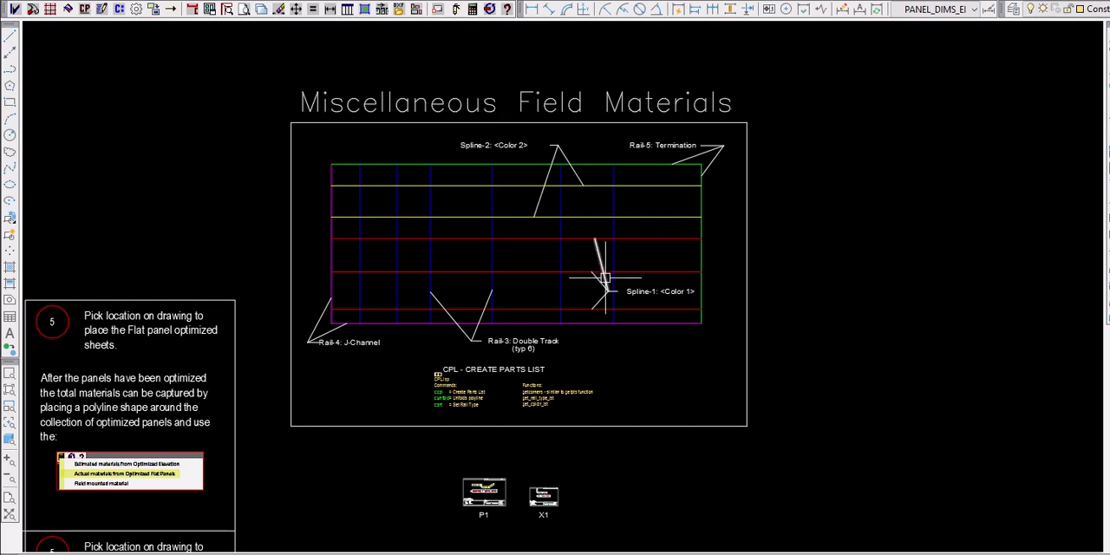
{"action": "mouse_move", "coordinate": [589, 240]}
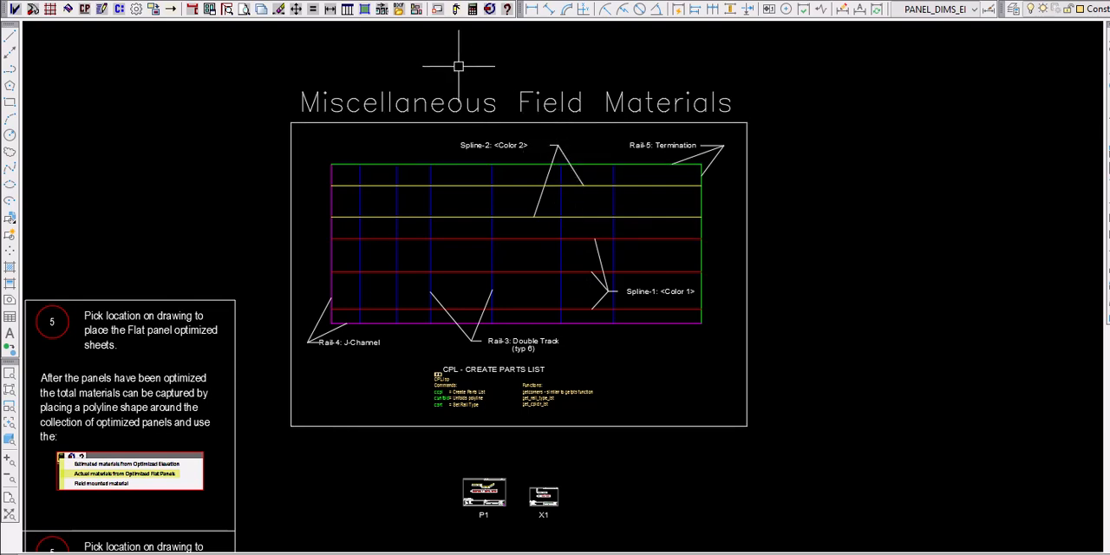
{"action": "left_click", "coordinate": [455, 10]}
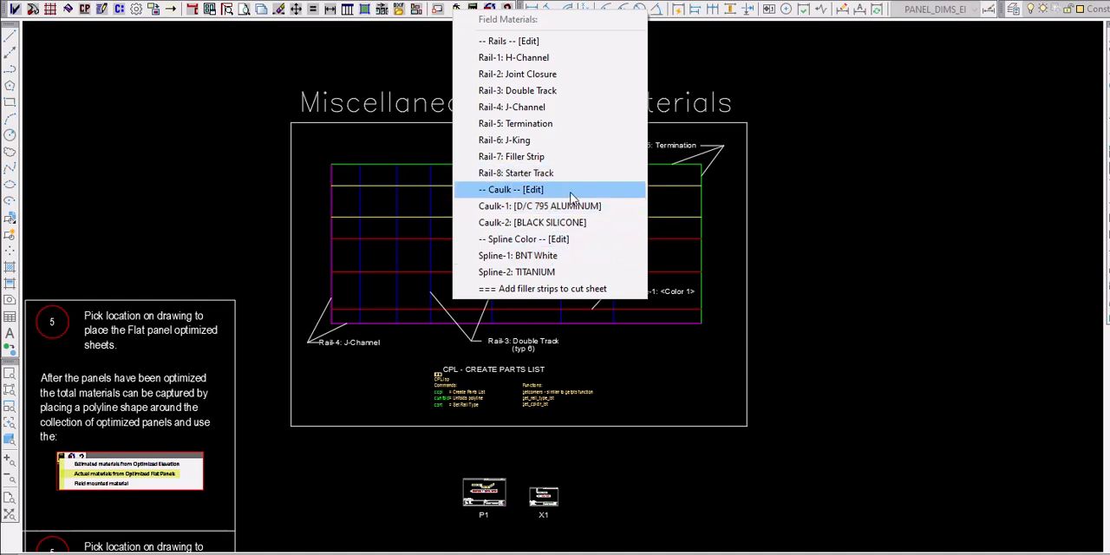
{"action": "left_click", "coordinate": [553, 62]}
{"action": "left_click", "coordinate": [456, 240]}
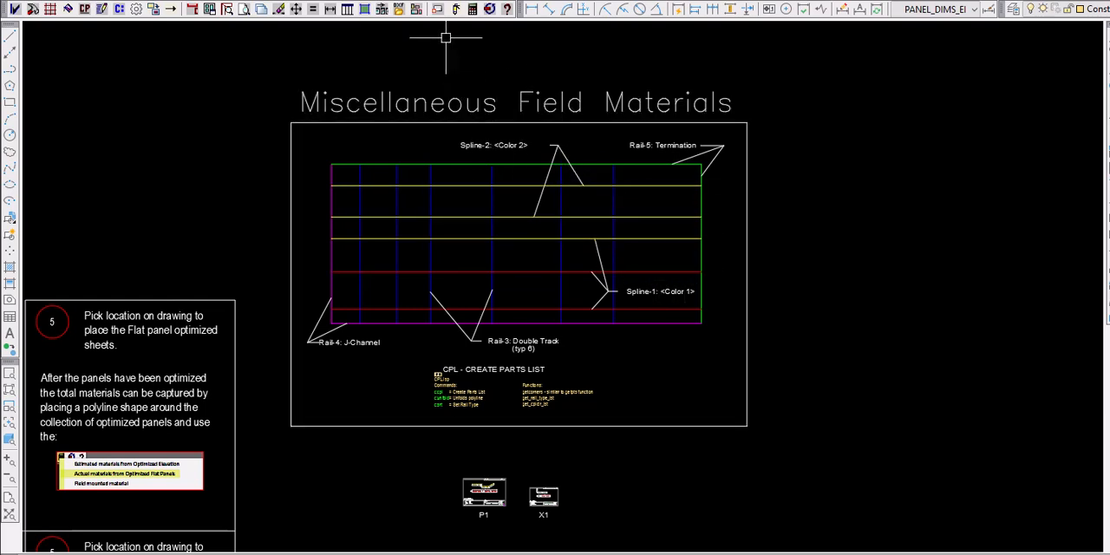
- Generate the Field Mounted Materials parts list for the layout, review its rails and spline segments, and close it
{"action": "left_click", "coordinate": [474, 11]}
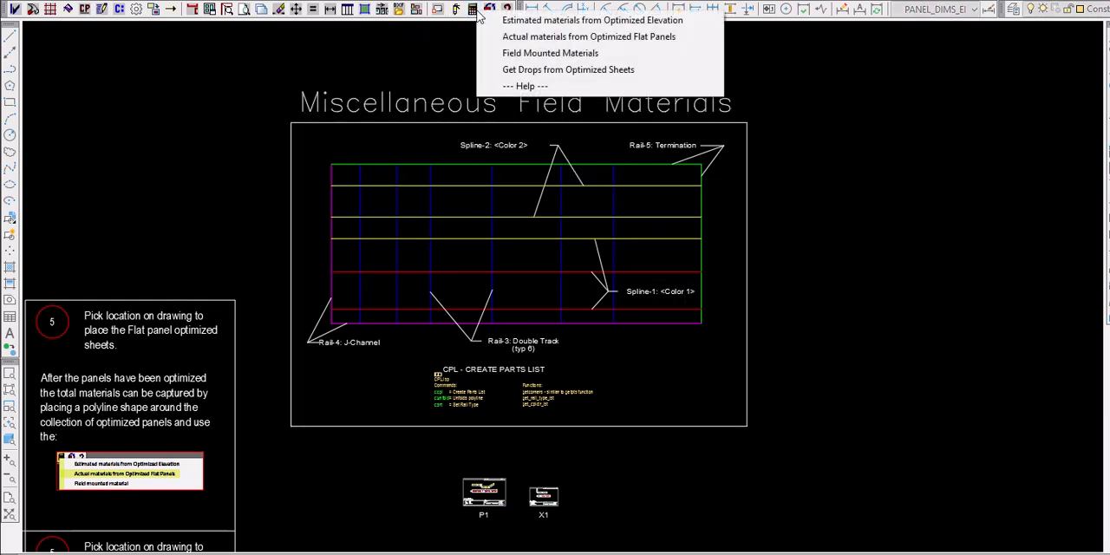
{"action": "left_click", "coordinate": [575, 55]}
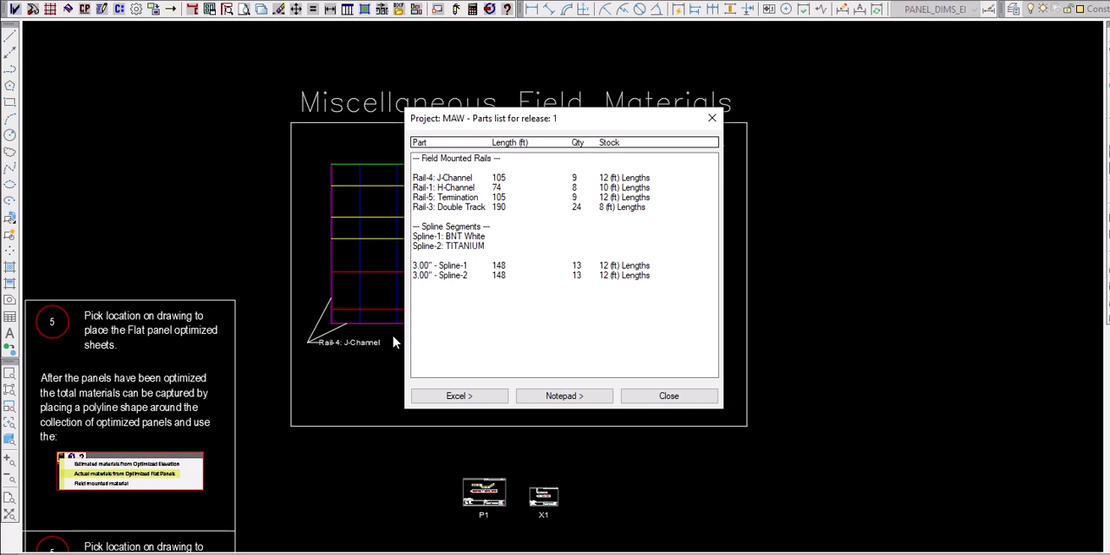
{"action": "left_click", "coordinate": [712, 117]}
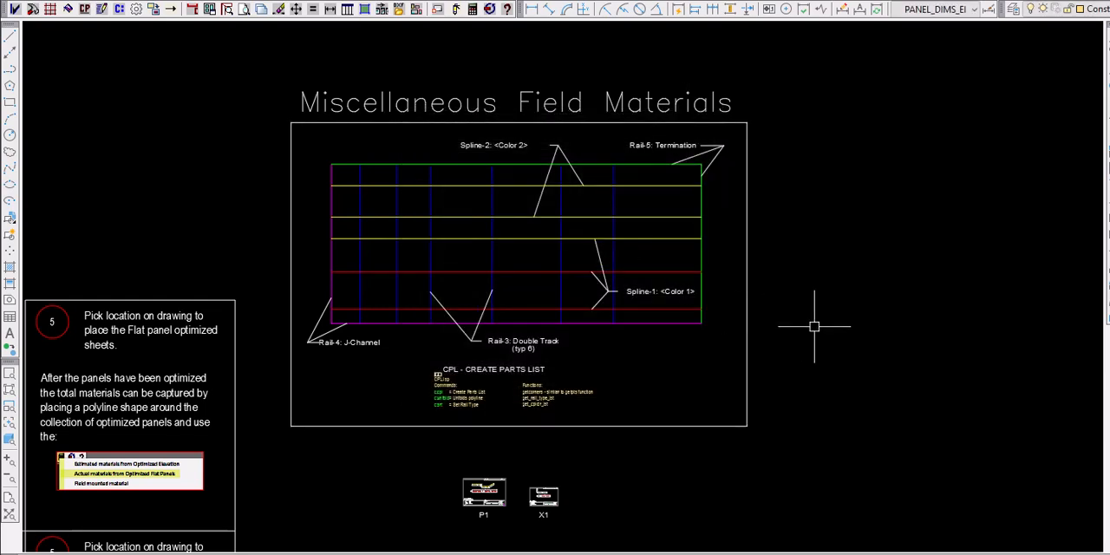